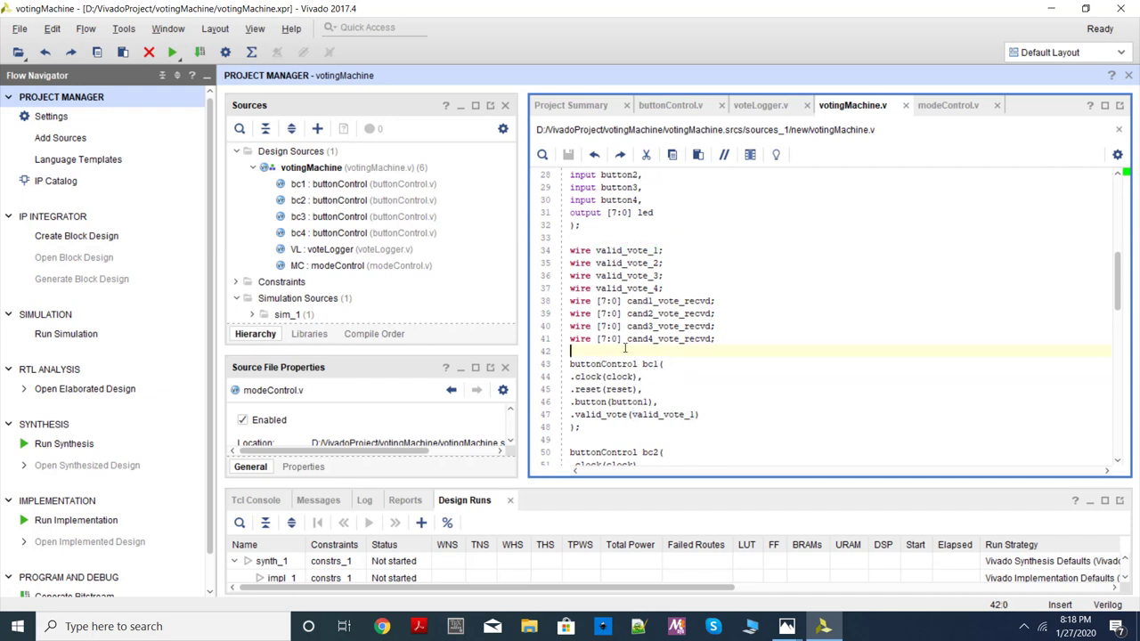
# Step: Declare a wire named anyValidVote below the cand4_vote_recvd declaration in votingMachine.v
pyautogui.press('Return')
pyautogui.press('Return')
pyautogui.press('Up')
pyautogui.press('Up')
pyautogui.write('wire ')
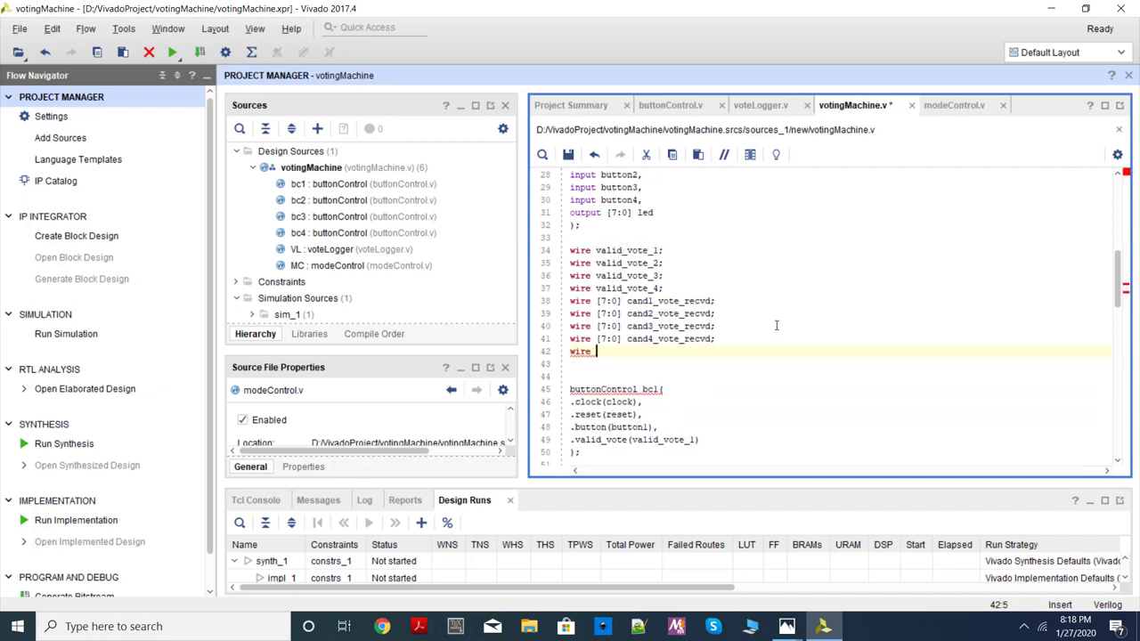
pyautogui.write('anyValidVote;')
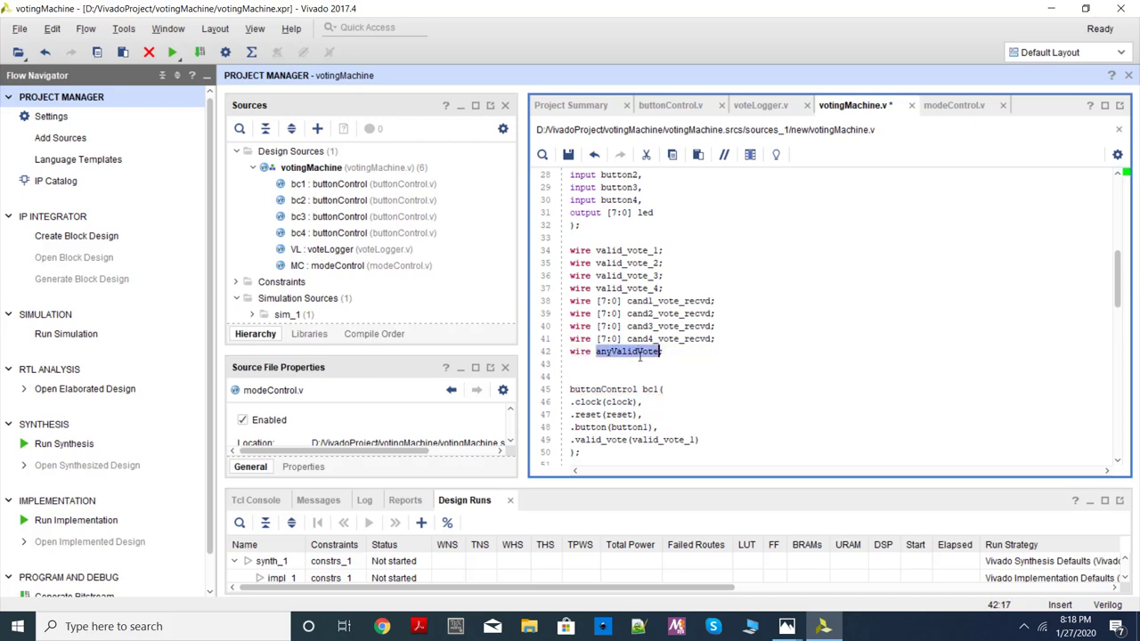
# Step: Start a continuous assignment of anyValidVote below the wire declarations, with valid_vote_1 as the first operand of a bitwise OR
pyautogui.click(602, 365)
pyautogui.press('Return')
pyautogui.write('assign anyValidVote')
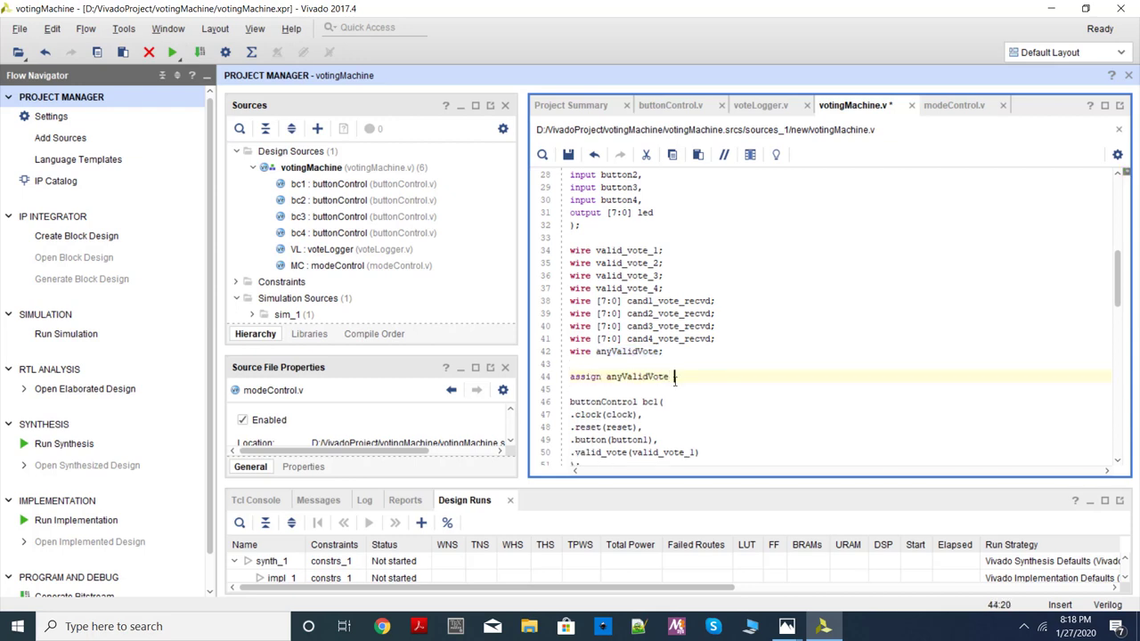
pyautogui.write(' =')
pyautogui.doubleClick(657, 453)
pyautogui.hotkey('ctrl', 'c')
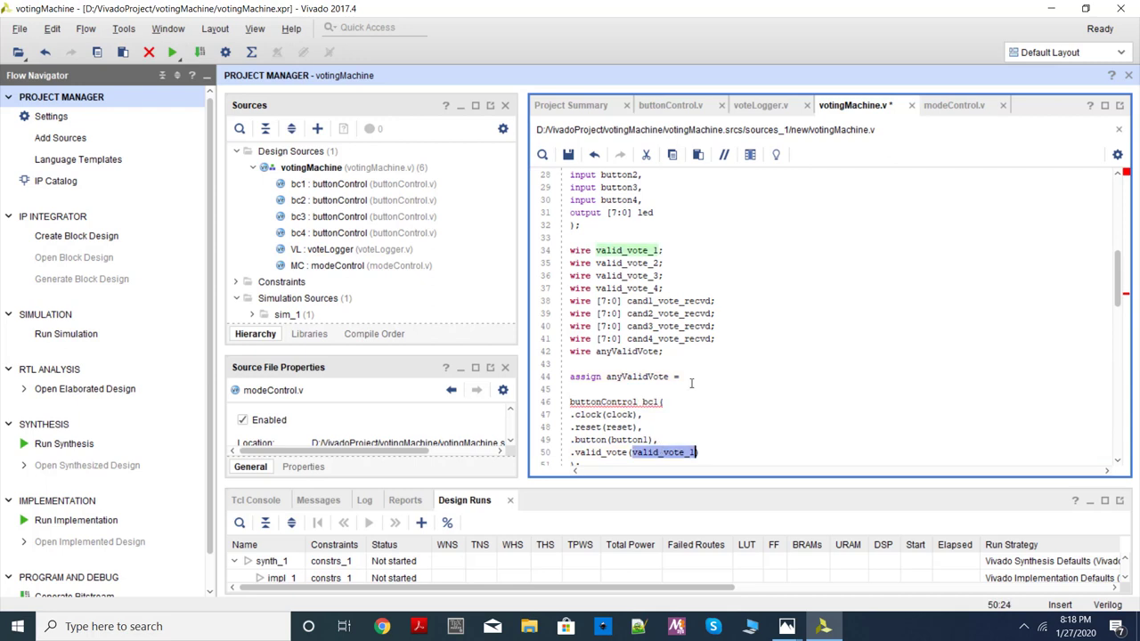
pyautogui.click(728, 377)
pyautogui.hotkey('ctrl', 'v')
pyautogui.write('|')
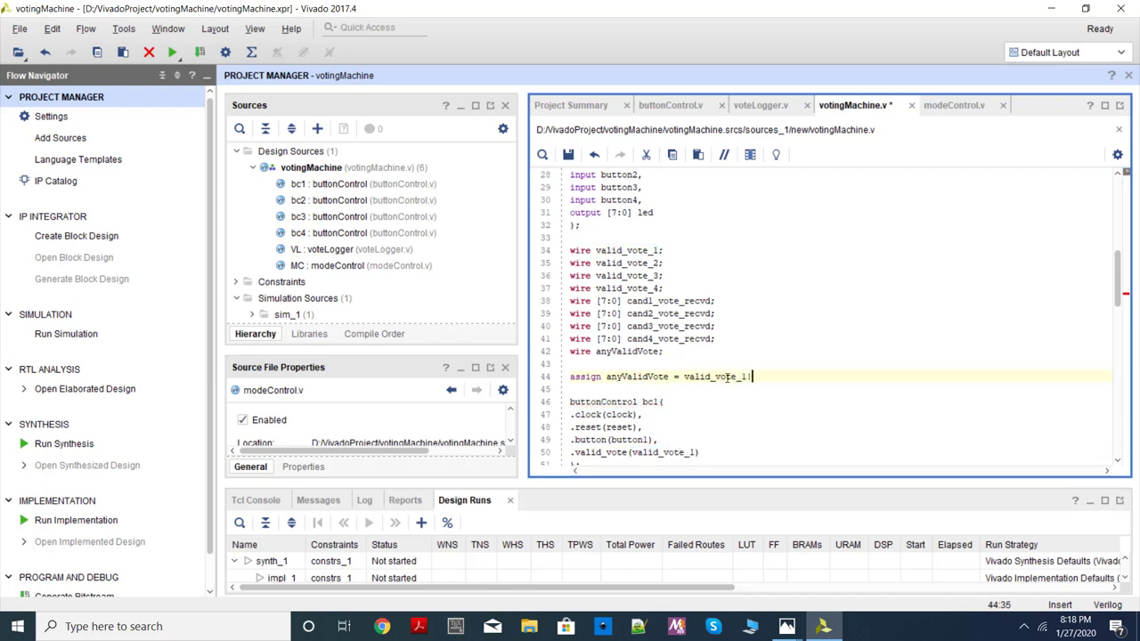
# Step: Complete the anyValidVote OR expression with valid_vote_2, valid_vote_3 and valid_vote_4, and save the file
pyautogui.hotkey('ctrl', 'v')
pyautogui.press('BackSpace')
pyautogui.write('2')
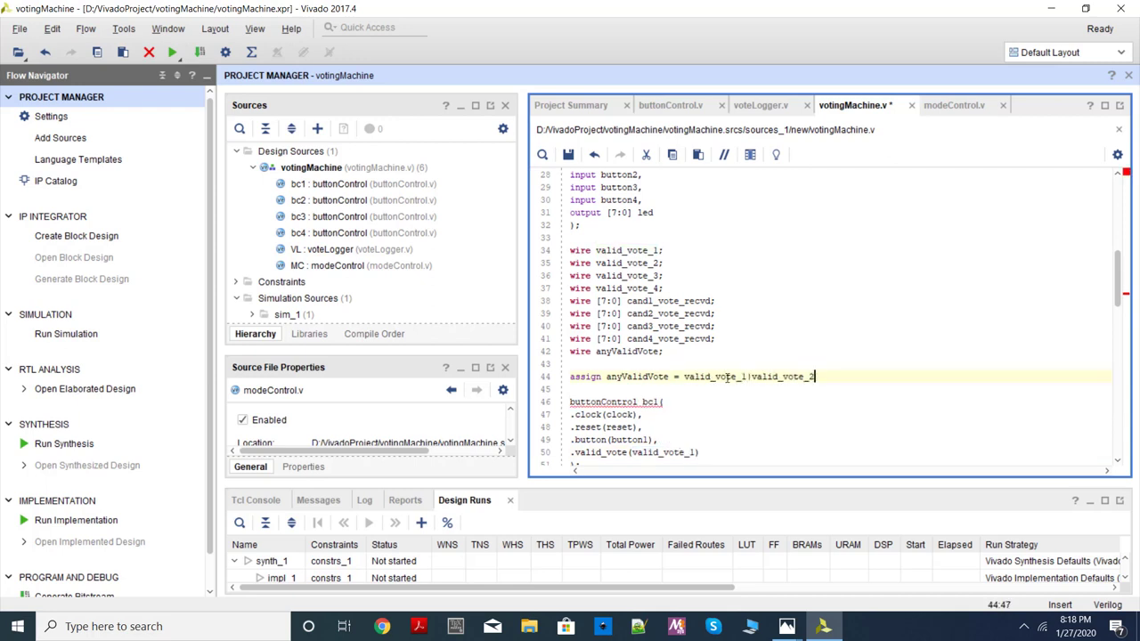
pyautogui.write('|')
pyautogui.hotkey('ctrl', 'v')
pyautogui.press('BackSpace')
pyautogui.write('3|')
pyautogui.hotkey('ctrl', 'v')
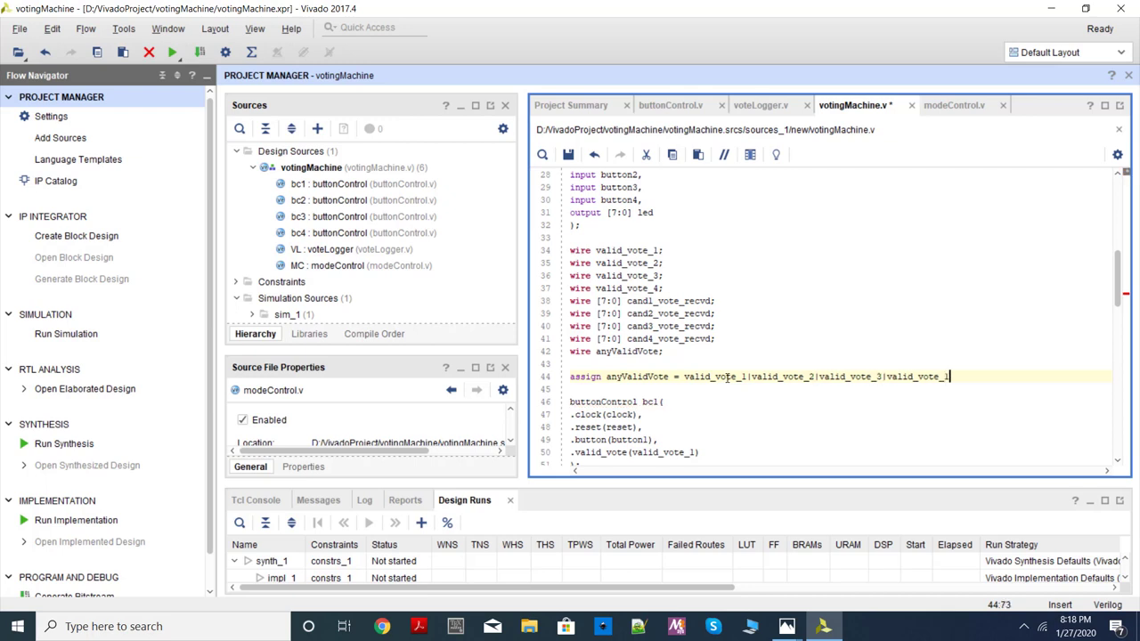
pyautogui.press('BackSpace')
pyautogui.write('4;')
pyautogui.hotkey('ctrl', 's')
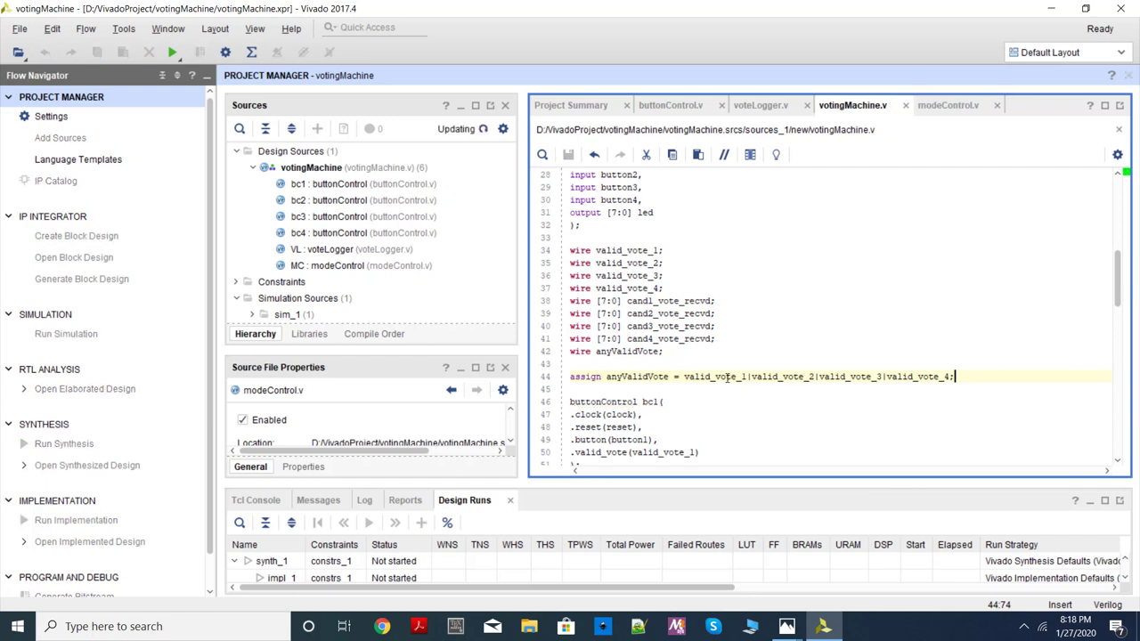
# Step: Review the votingMachine source, including its port list, wire declarations and the buttonControl, voteLogger and modeControl instances
pyautogui.scroll(-2, 757, 320)
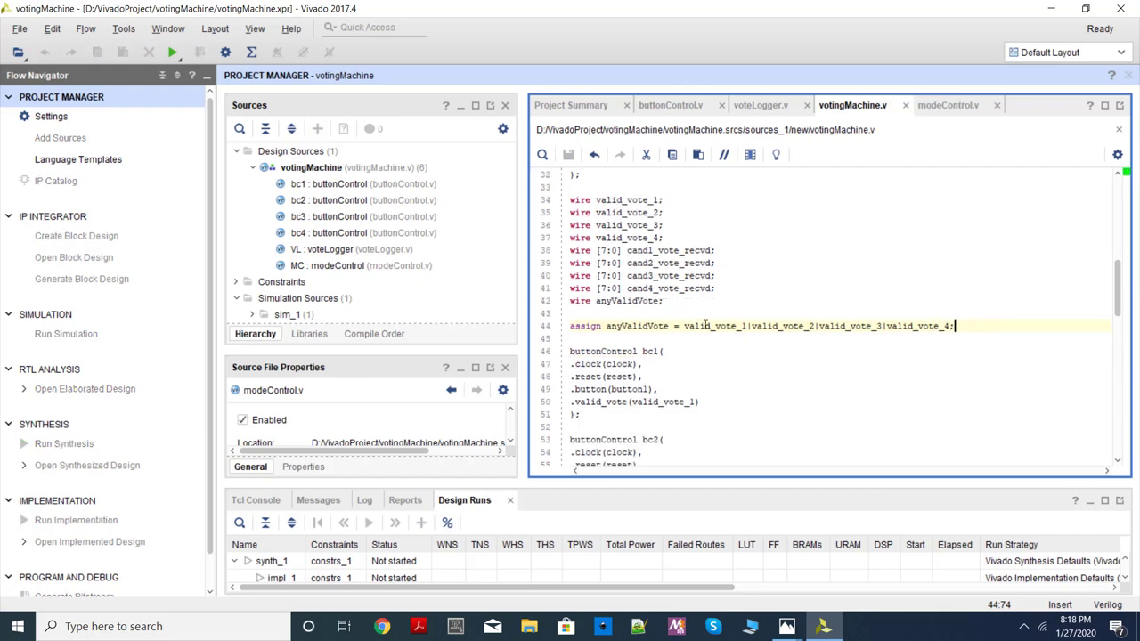
pyautogui.doubleClick(661, 326)
pyautogui.scroll(-17, 715, 326)
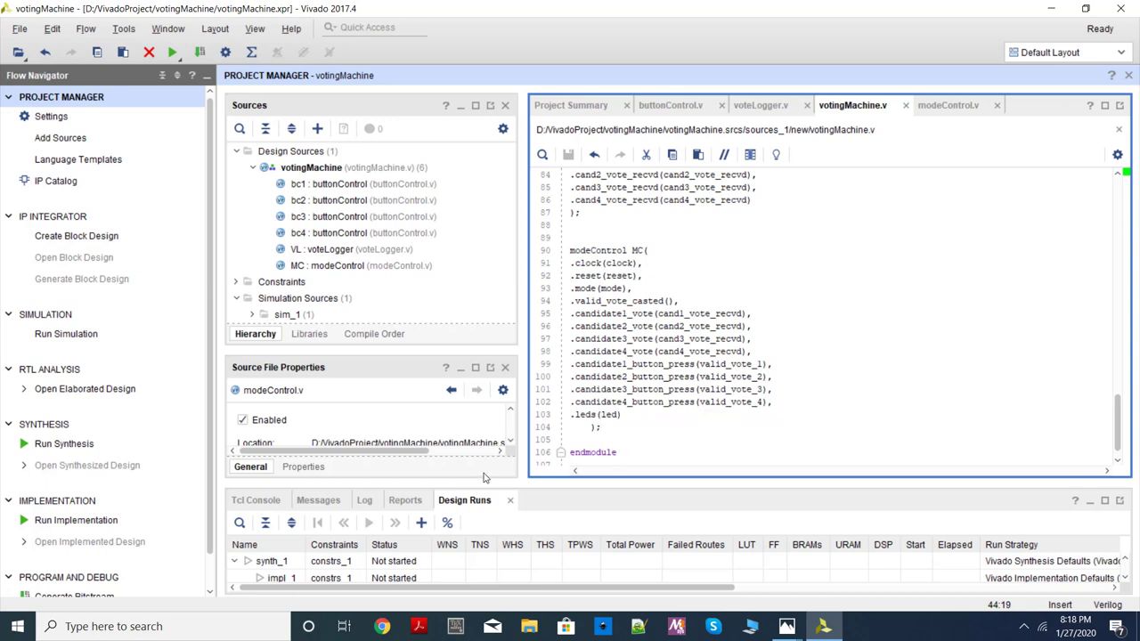
pyautogui.moveTo(454, 352); pyautogui.dragTo(454, 281)
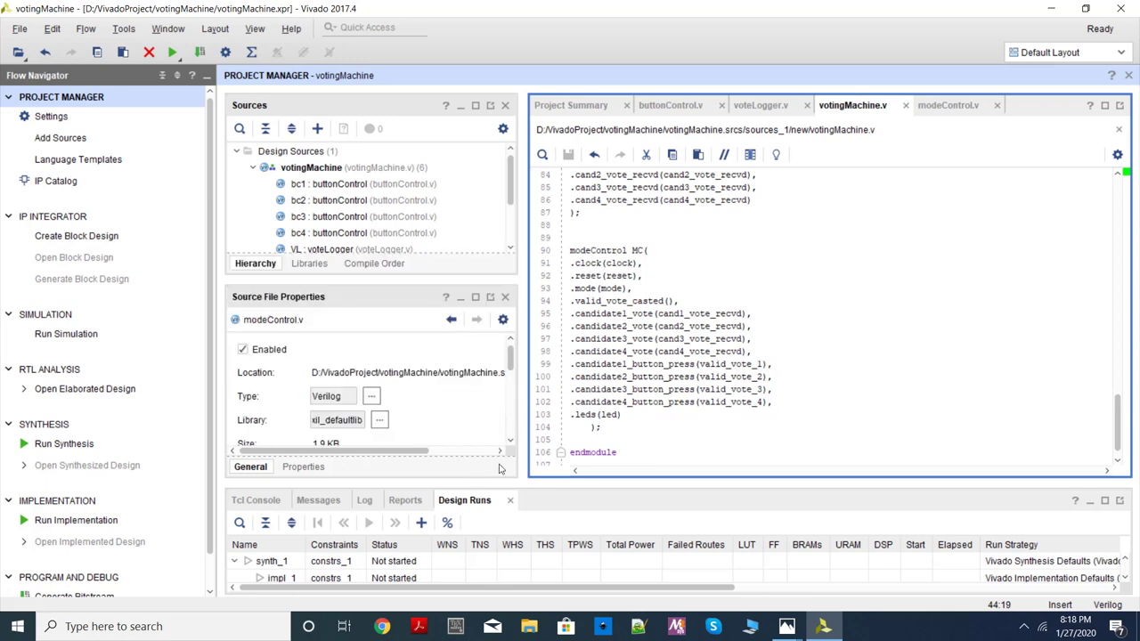
pyautogui.moveTo(504, 481); pyautogui.dragTo(504, 425)
pyautogui.scroll(9, 702, 340)
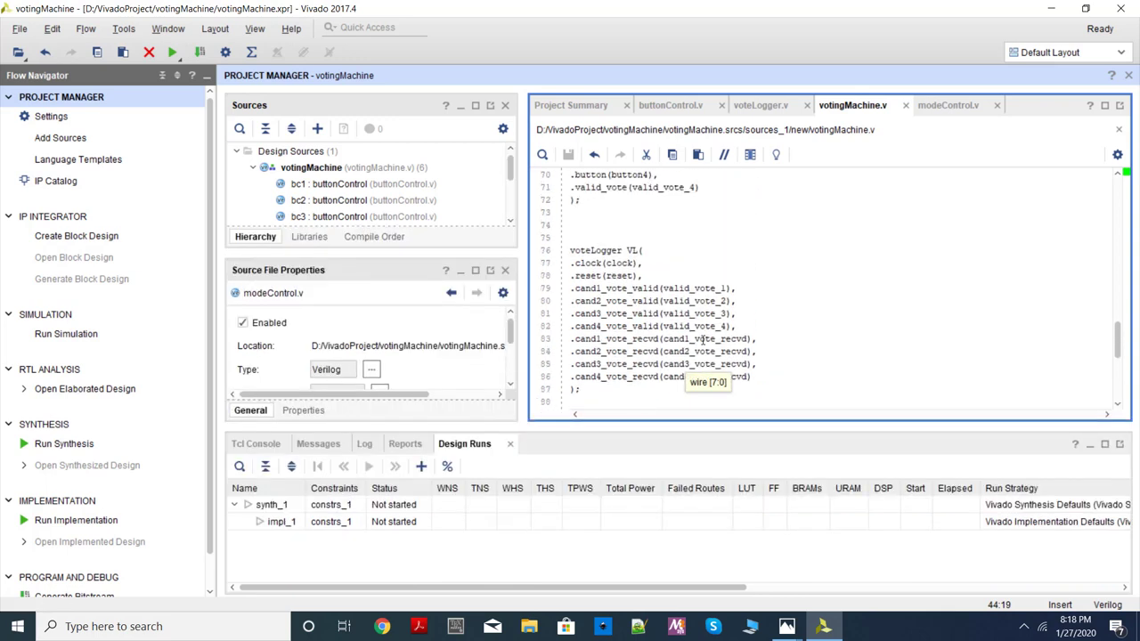
pyautogui.scroll(9, 703, 340)
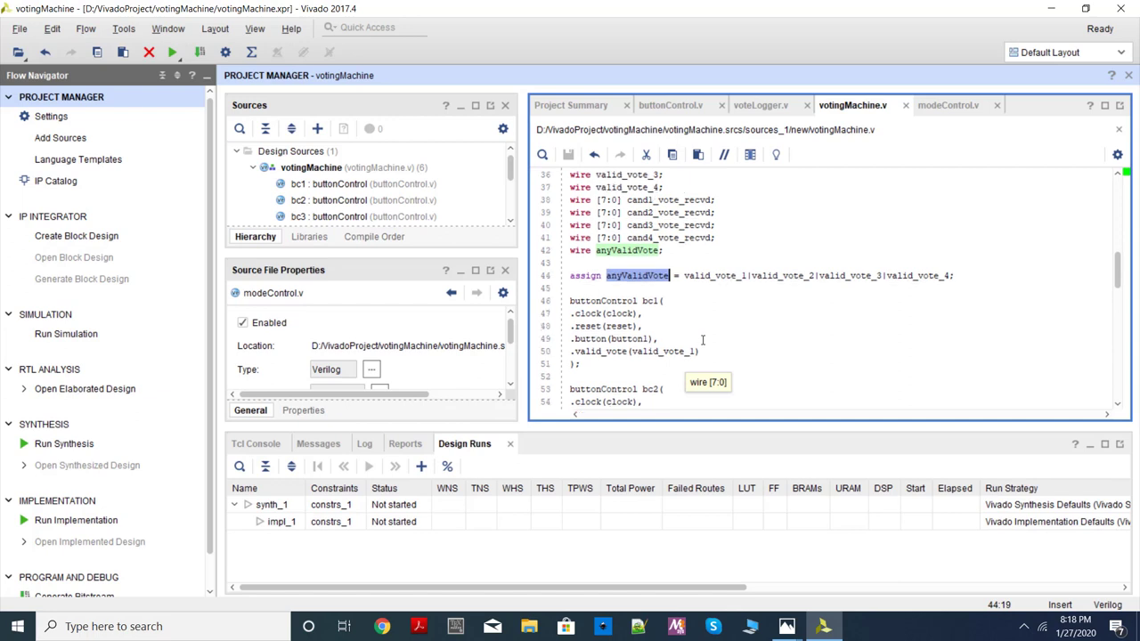
pyautogui.scroll(4, 703, 340)
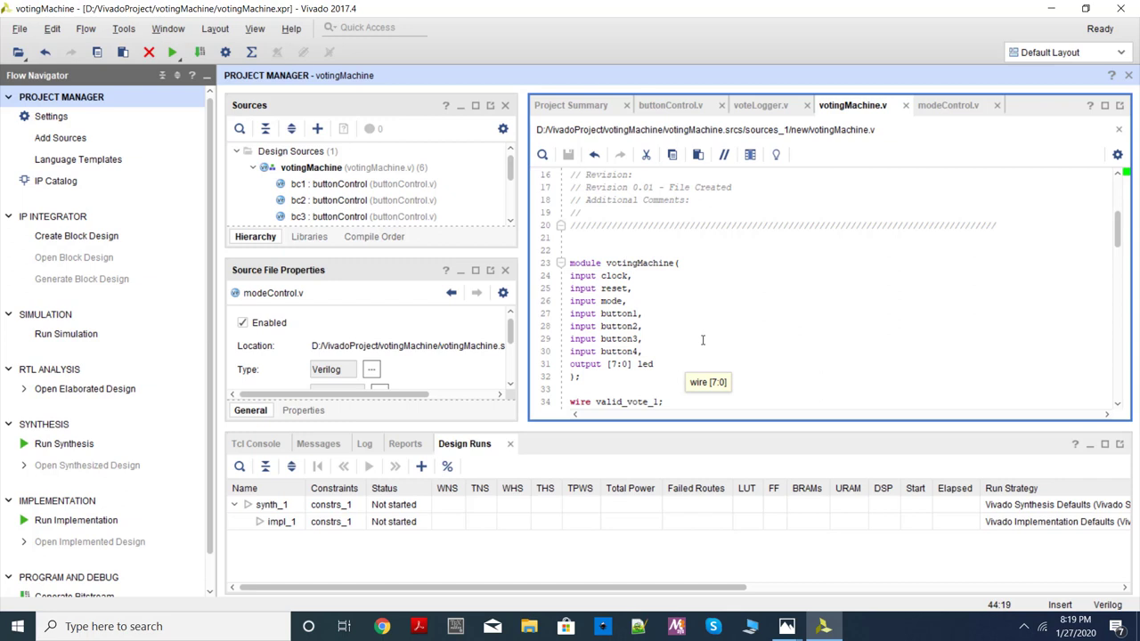
pyautogui.scroll(-1, 703, 340)
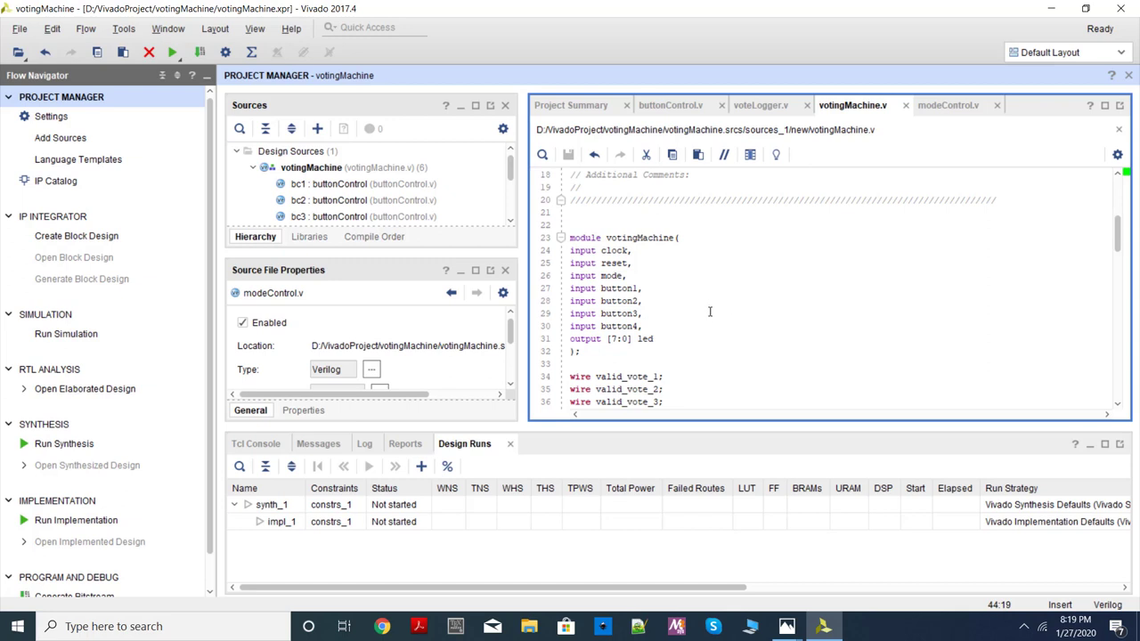
pyautogui.scroll(6, 804, 278)
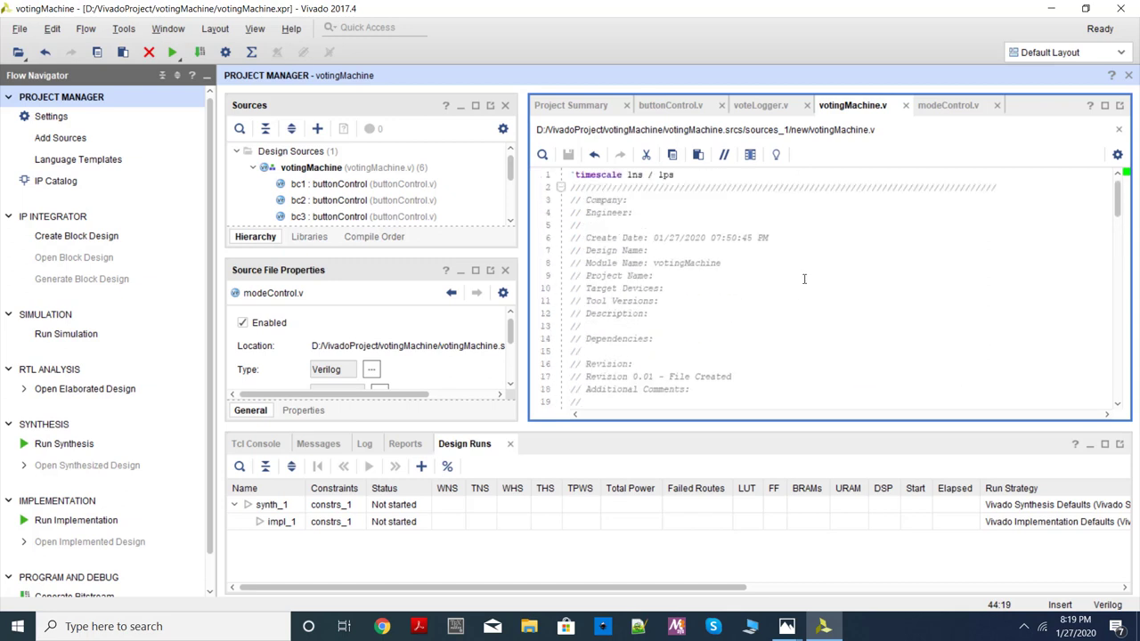
pyautogui.scroll(-4, 804, 279)
pyautogui.scroll(-9, 804, 279)
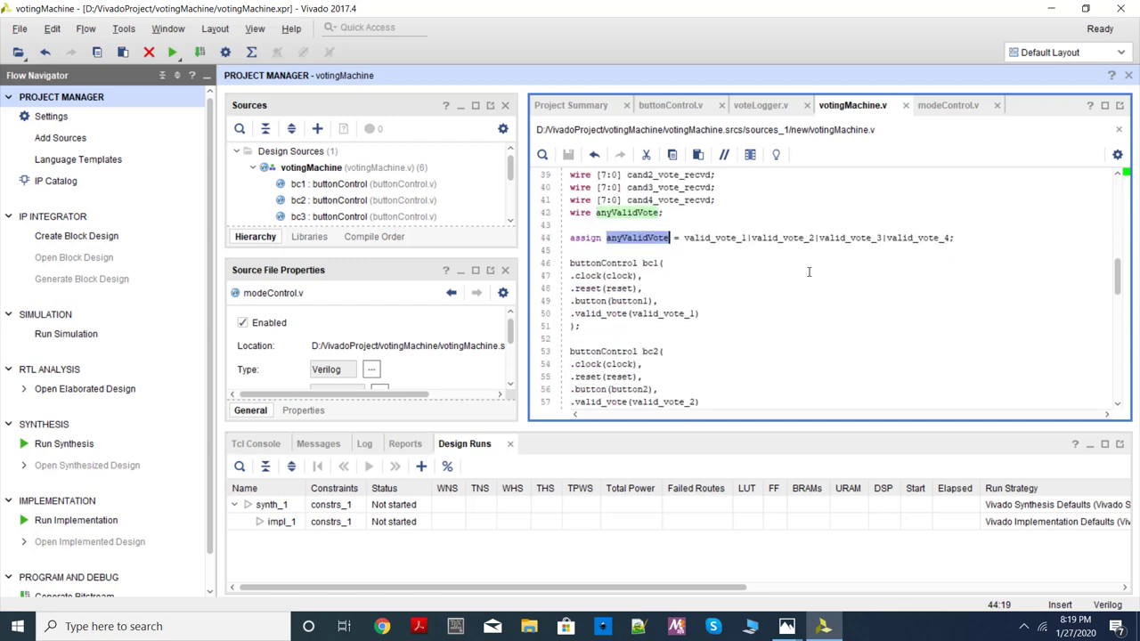
pyautogui.scroll(-9, 809, 272)
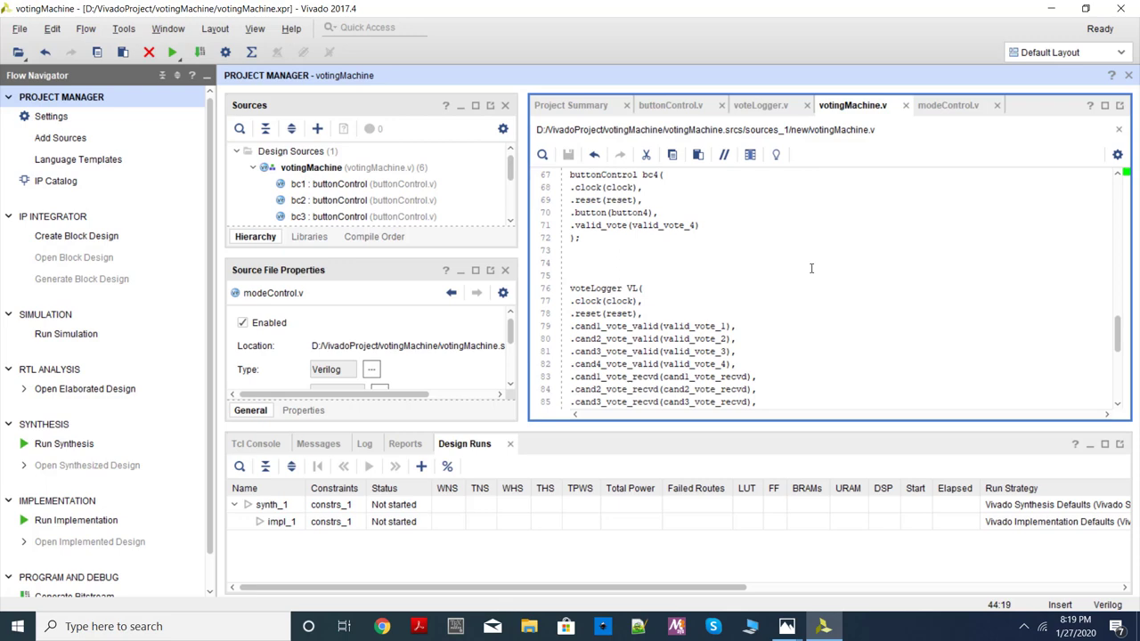
pyautogui.scroll(-7, 811, 268)
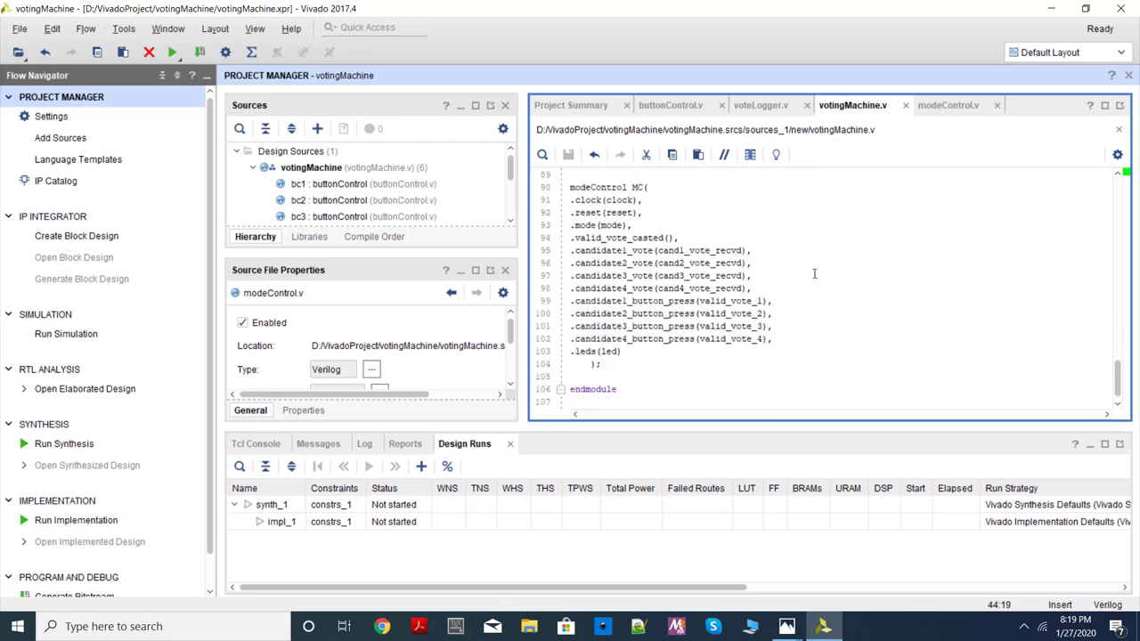
pyautogui.scroll(10, 783, 263)
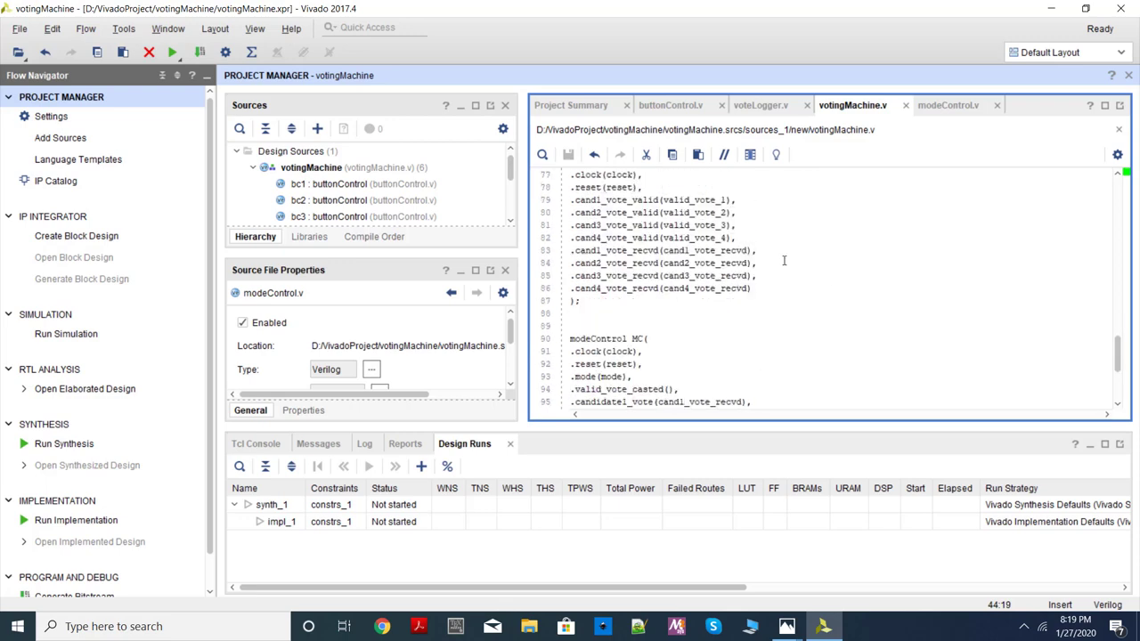
# Step: Launch synthesis on the local host with 4 jobs, using the default launch directory
pyautogui.click(56, 444)
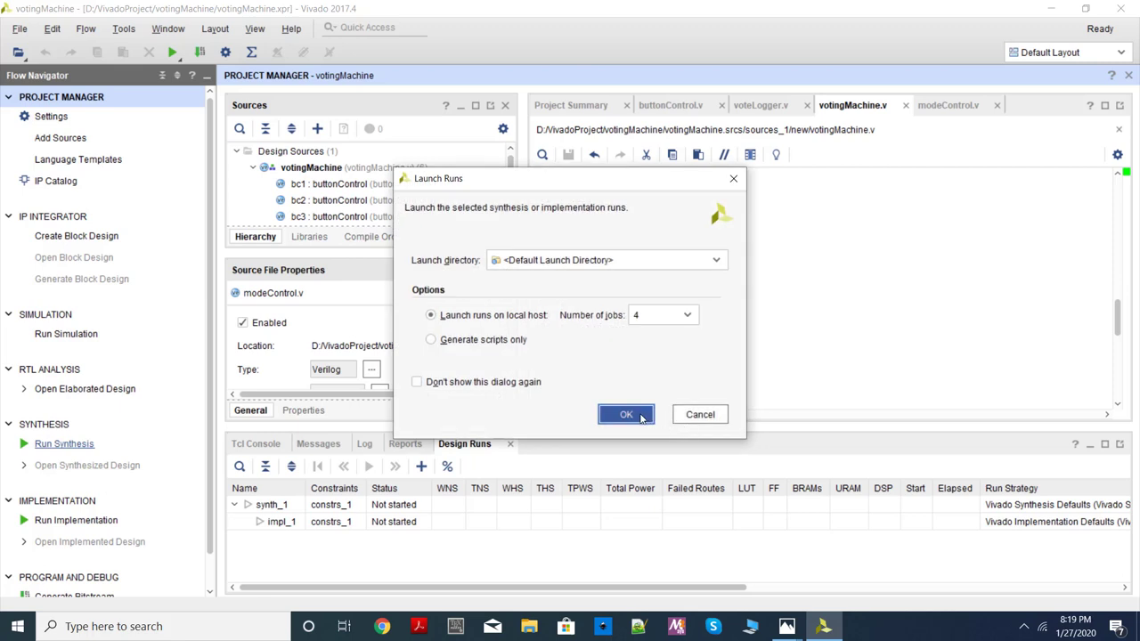
pyautogui.click(626, 415)
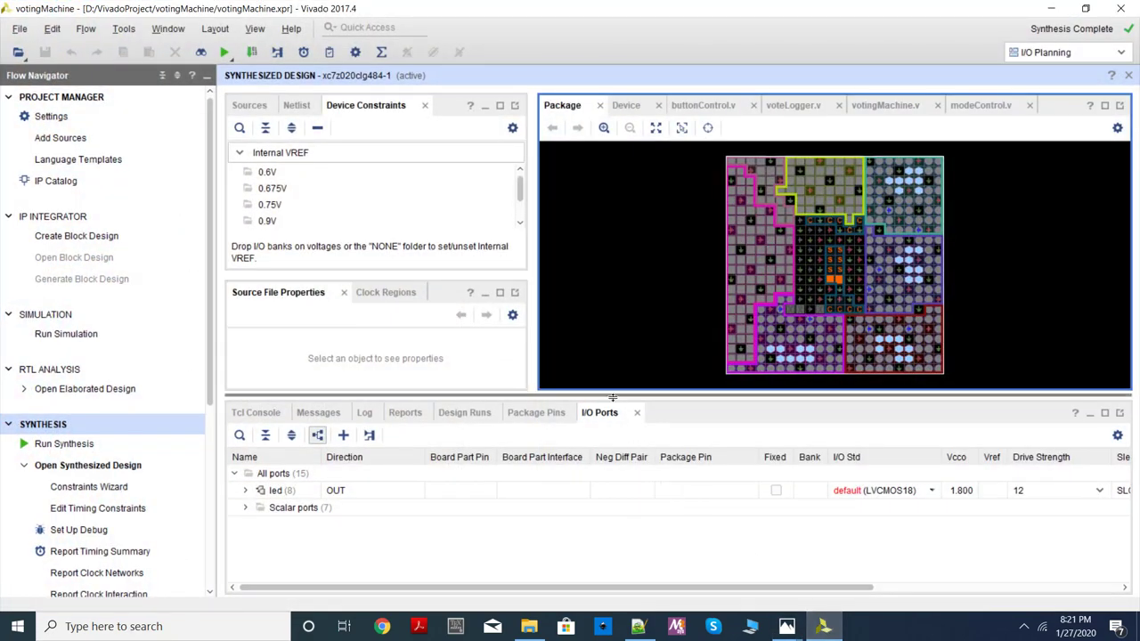
# Step: Expand the led bus in the I/O port list and assign package pin T22 to led[0] and T21 to led[1]
pyautogui.moveTo(613, 397); pyautogui.dragTo(628, 355)
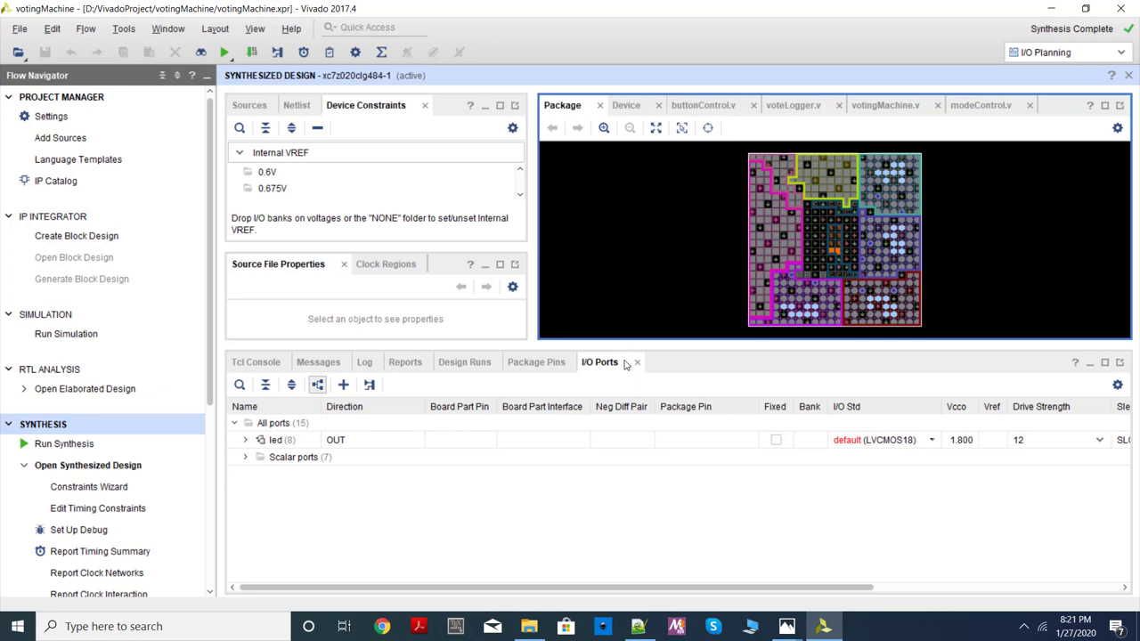
pyautogui.click(245, 441)
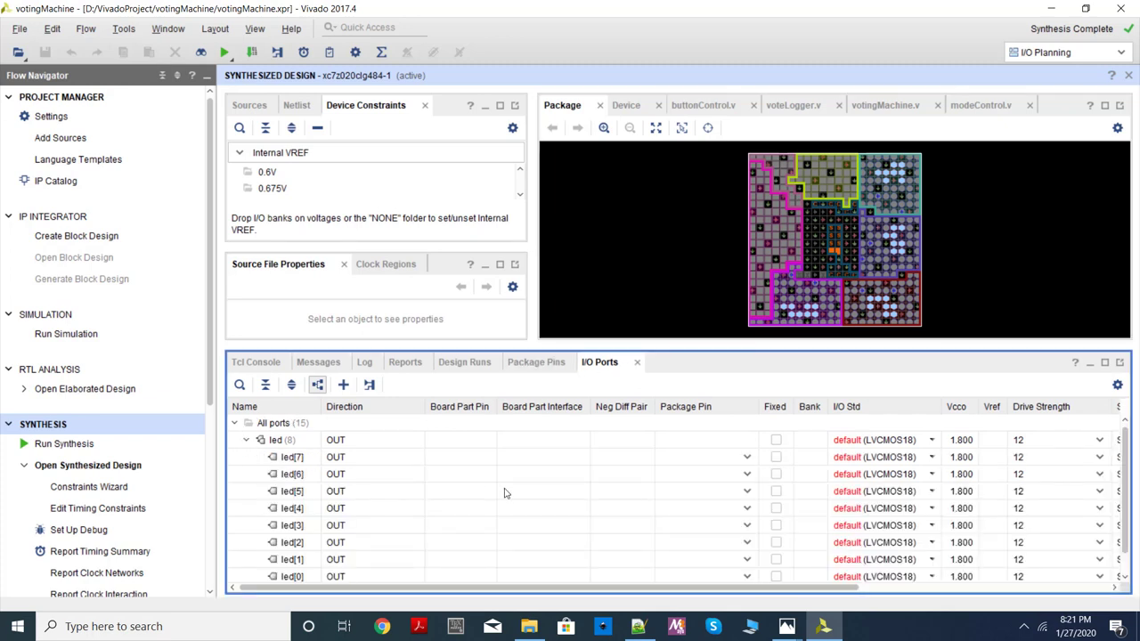
pyautogui.scroll(-1, 504, 493)
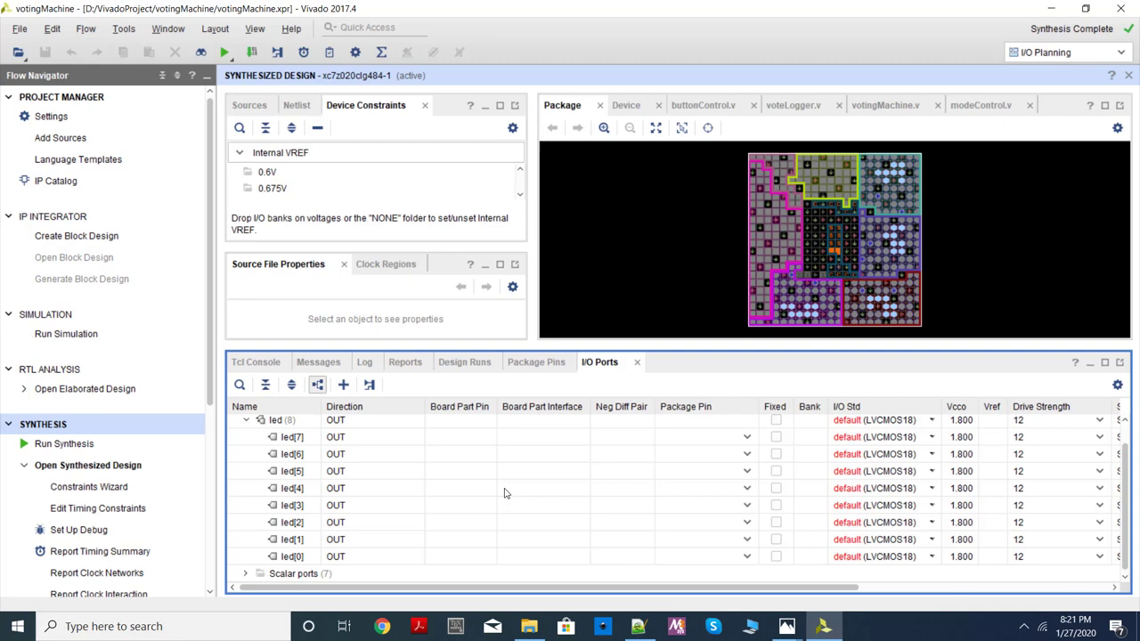
pyautogui.click(695, 562)
pyautogui.click(694, 563)
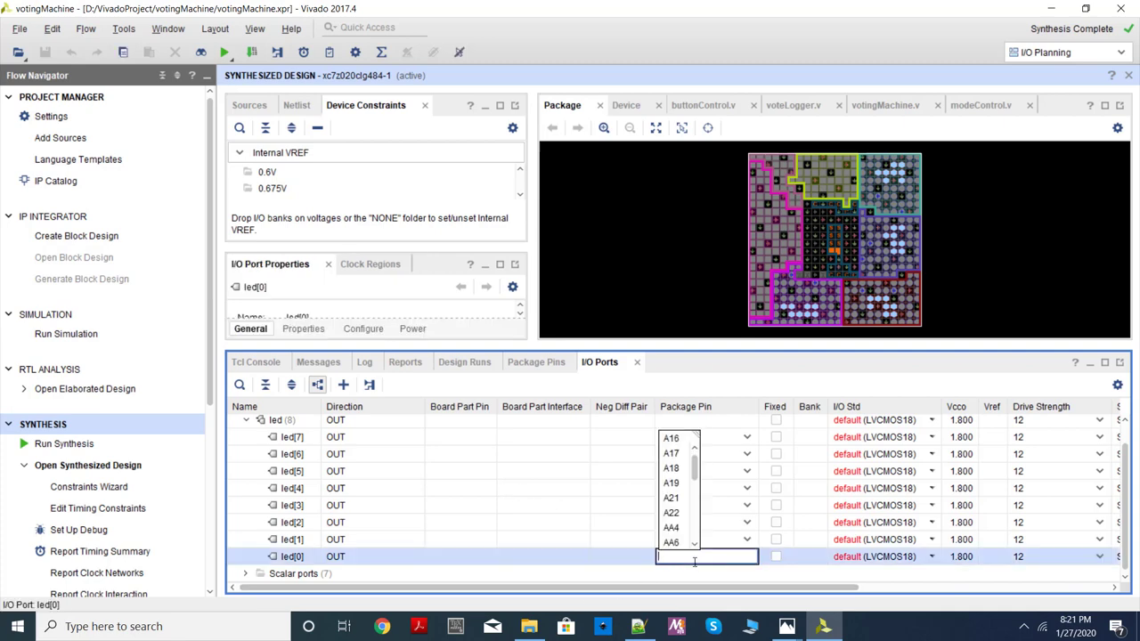
pyautogui.write('T22')
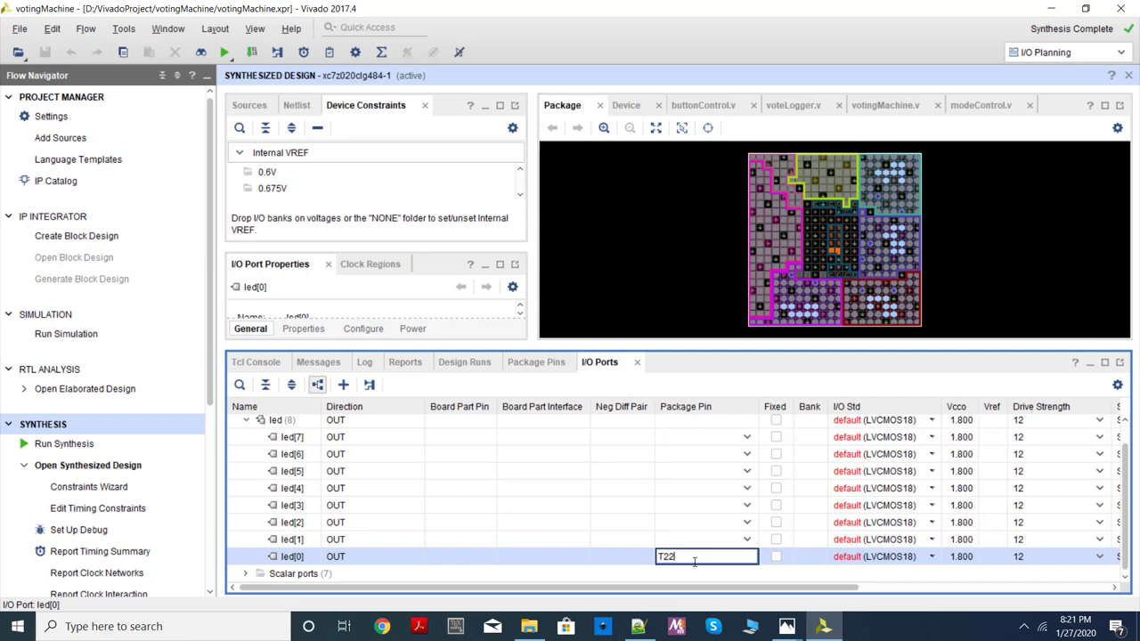
pyautogui.press('Return')
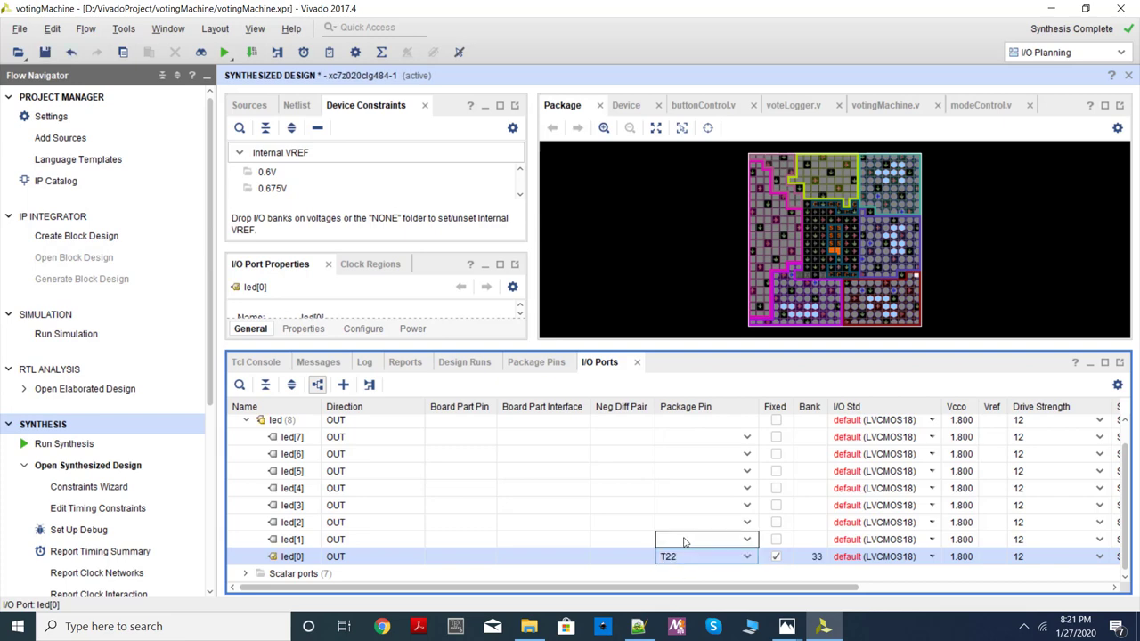
pyautogui.click(684, 542)
pyautogui.write('T21')
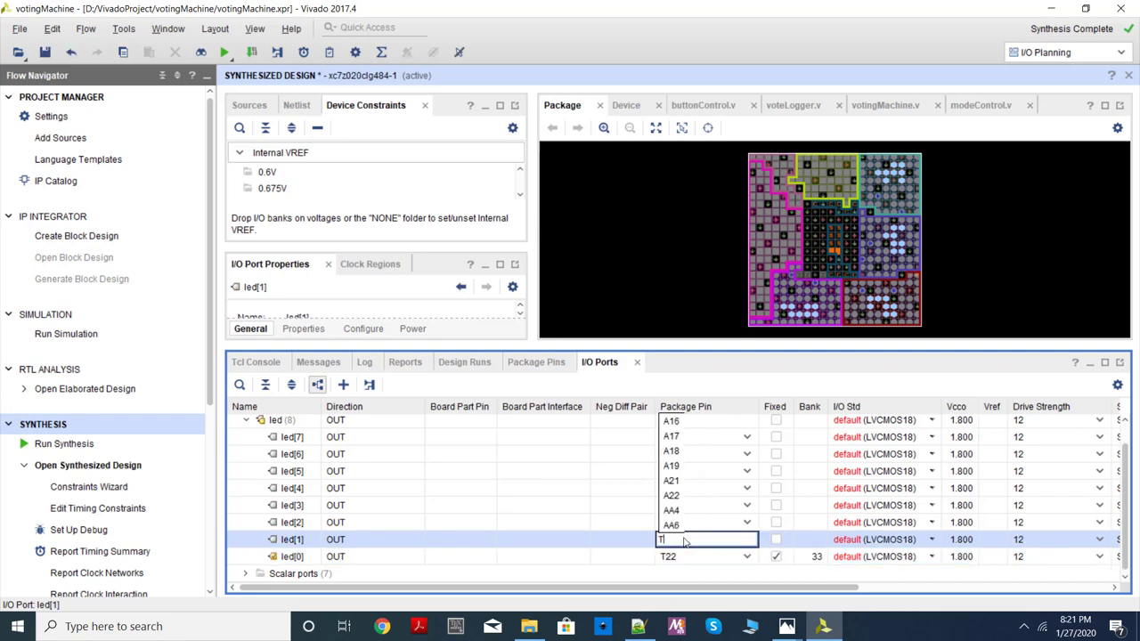
pyautogui.click(671, 554)
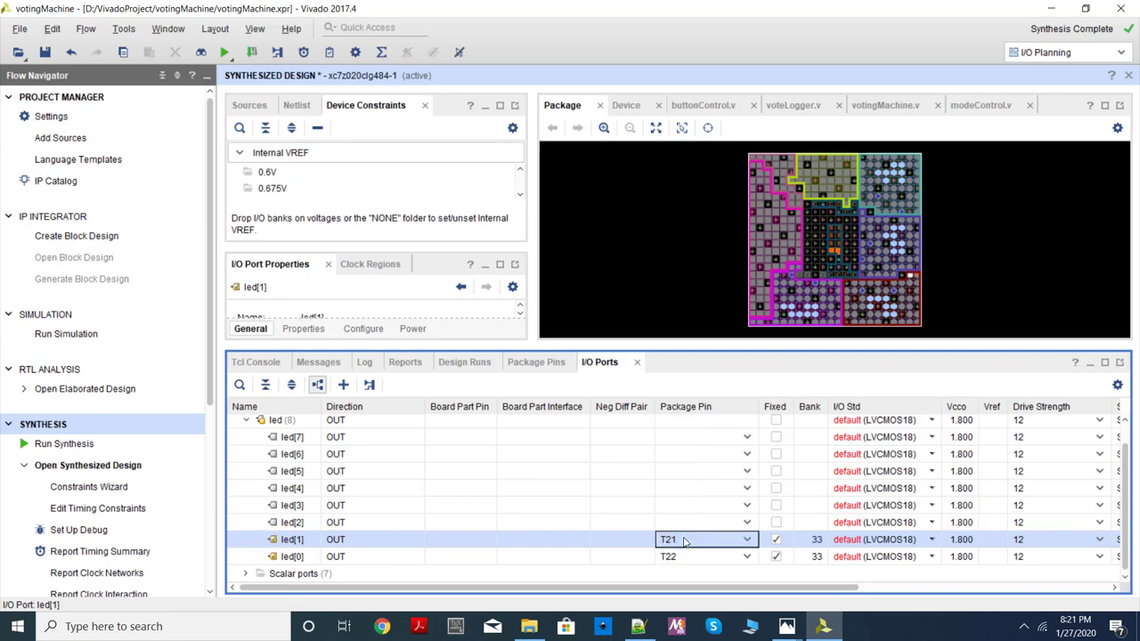
# Step: Assign package pin U22 to led[2] and U21 to led[3]
pyautogui.click(691, 523)
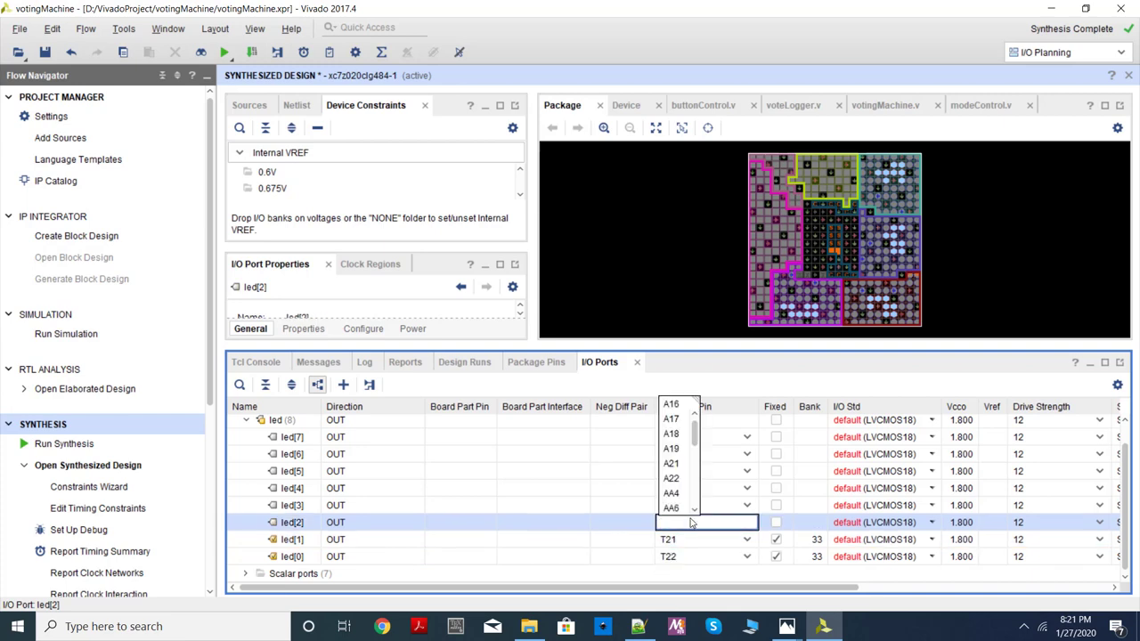
pyautogui.write('U22')
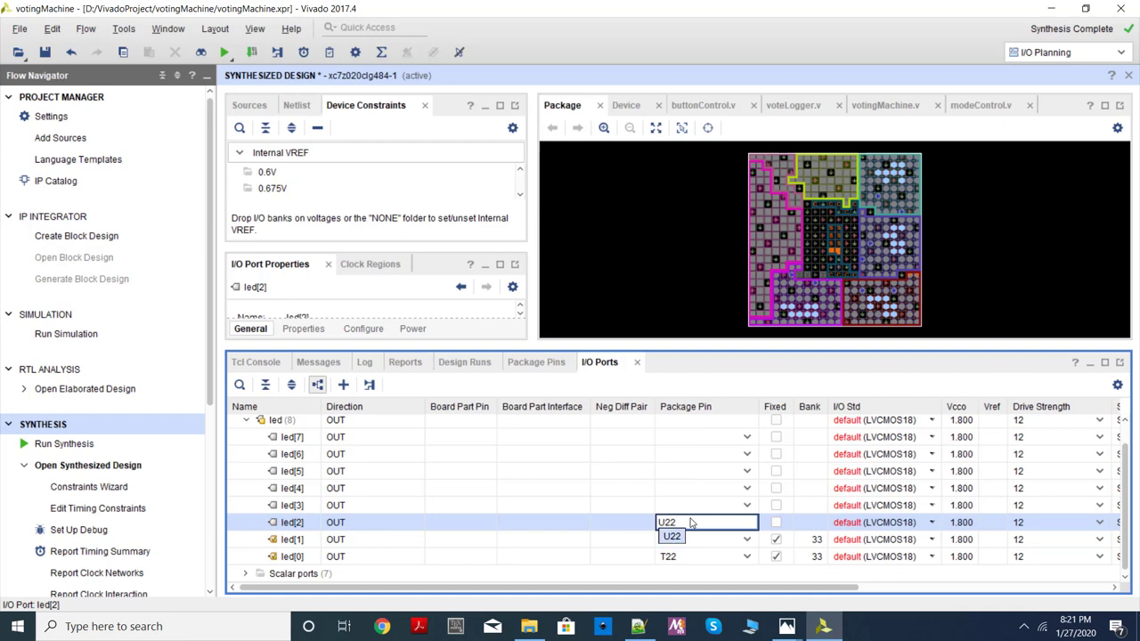
pyautogui.press('Return')
pyautogui.click(685, 506)
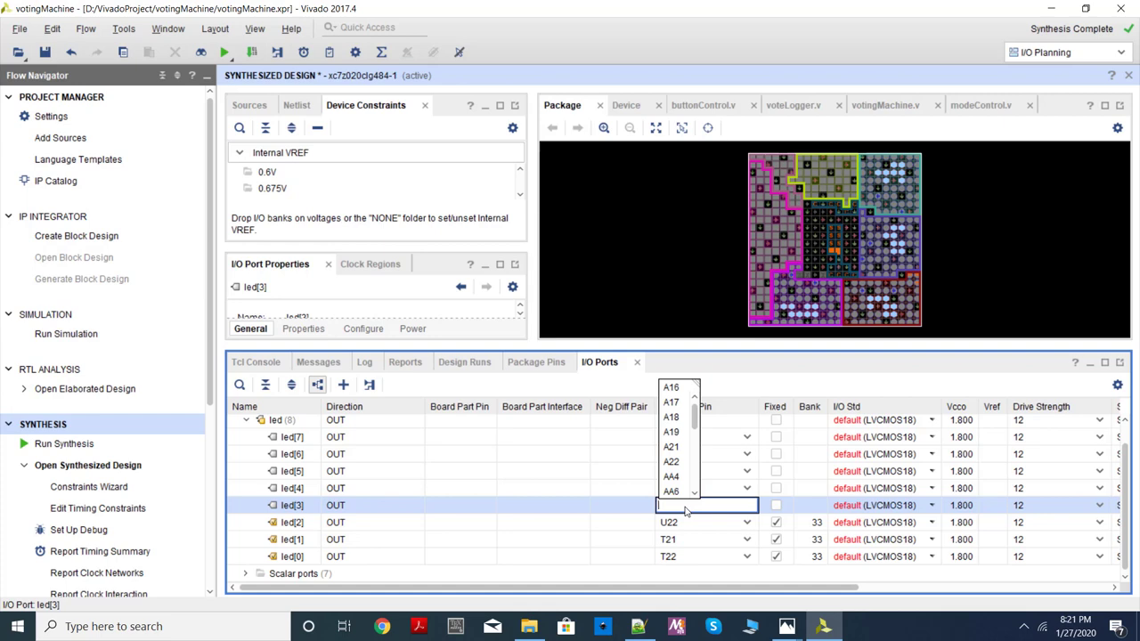
pyautogui.write('U21')
pyautogui.press('Return')
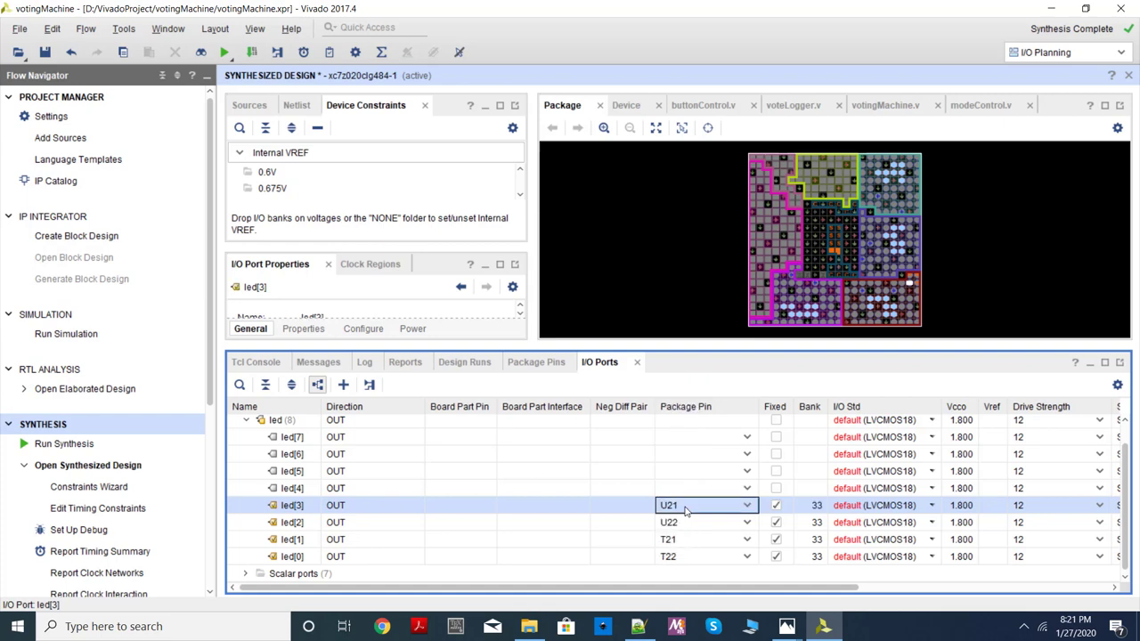
# Step: Assign package pin V22 to led[4] and W22 to led[5]
pyautogui.click(667, 490)
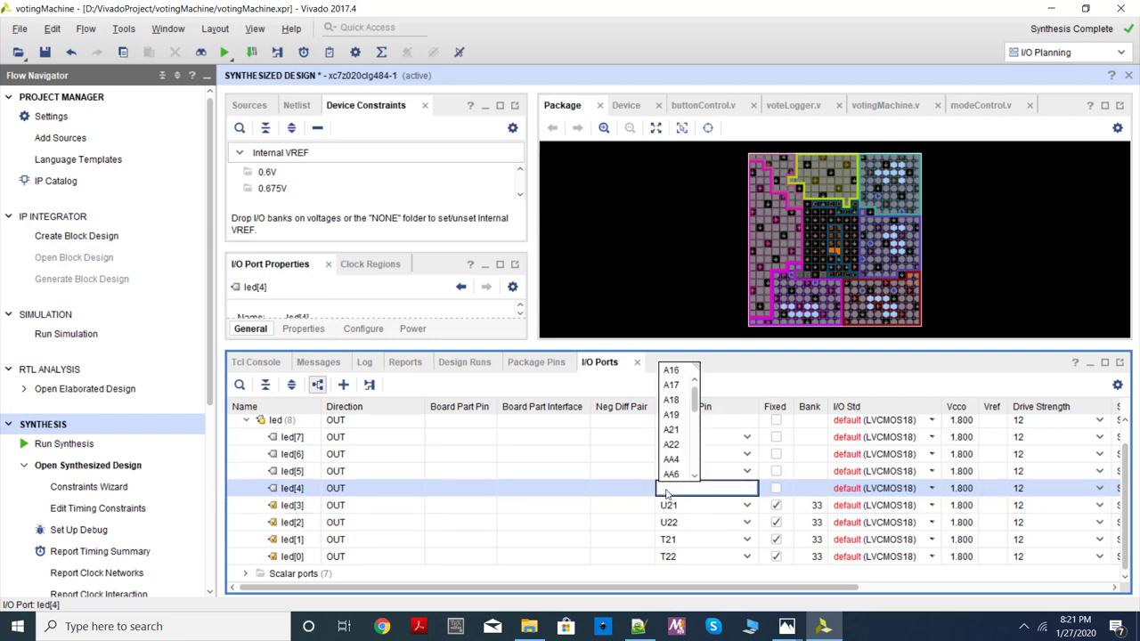
pyautogui.write('V22')
pyautogui.press('Return')
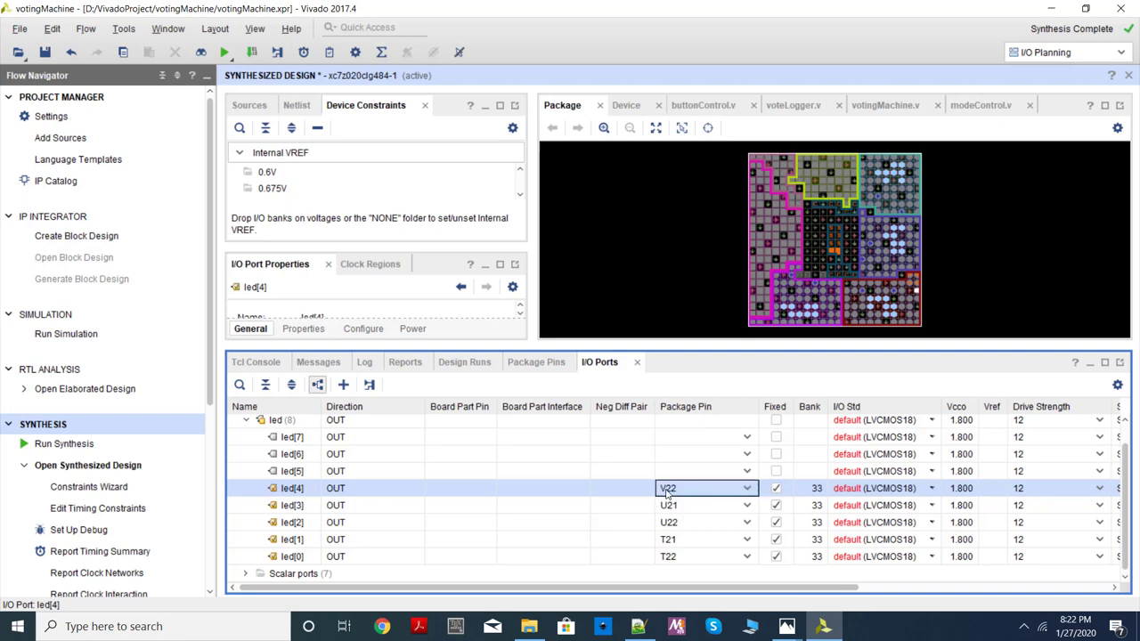
pyautogui.click(676, 477)
pyautogui.write('W22')
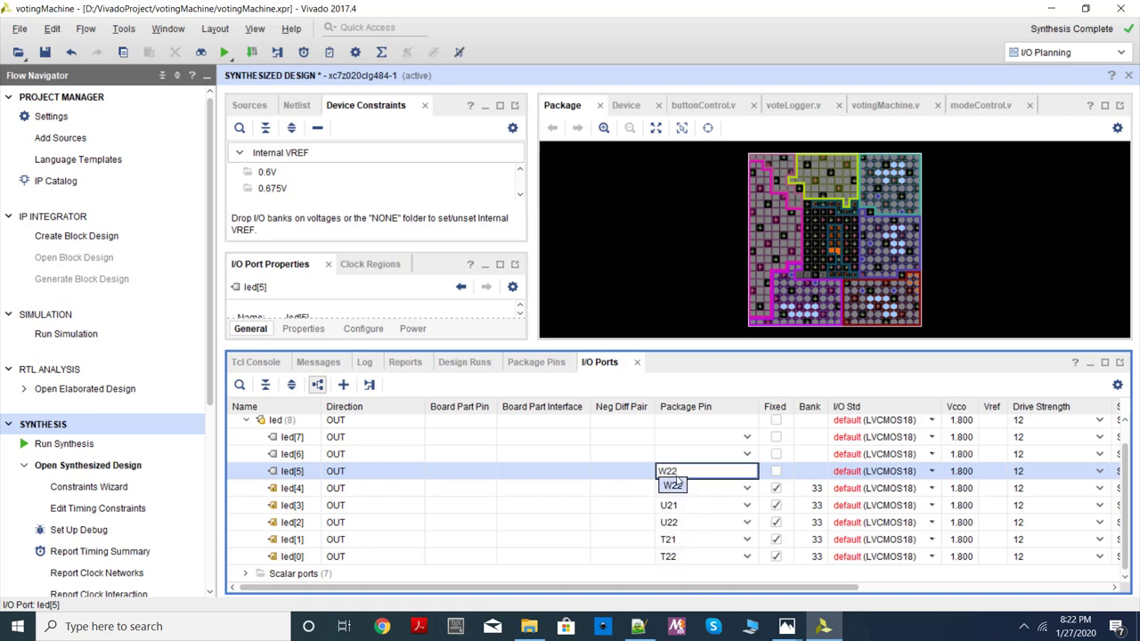
pyautogui.press('Return')
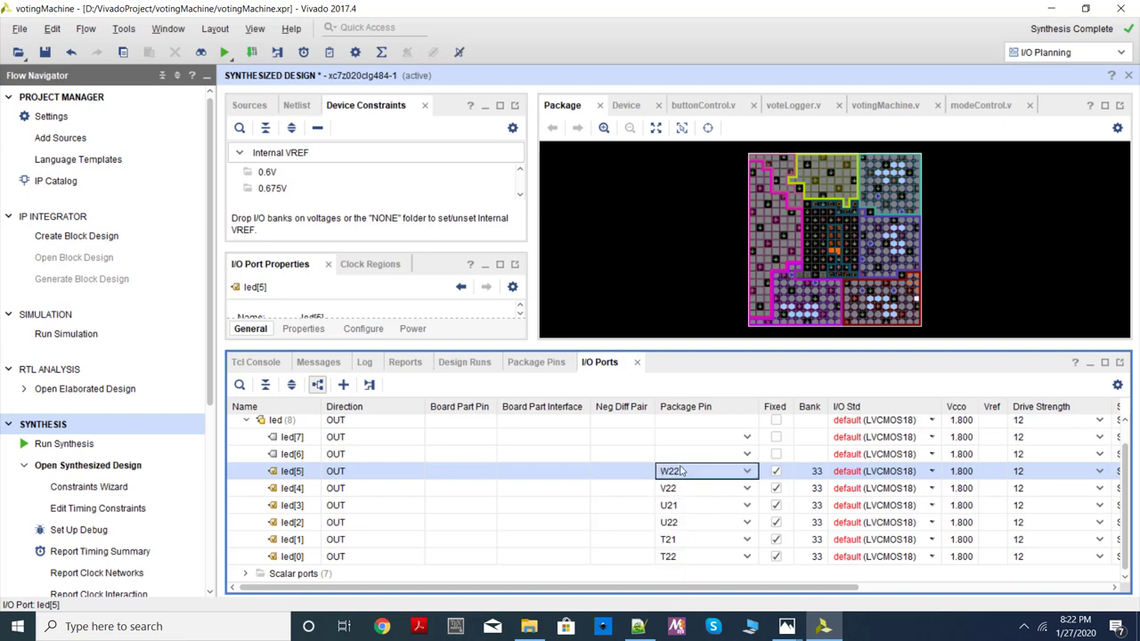
# Step: Assign package pin U19 to led[6] and U14 to led[7]
pyautogui.click(686, 458)
pyautogui.write('U19')
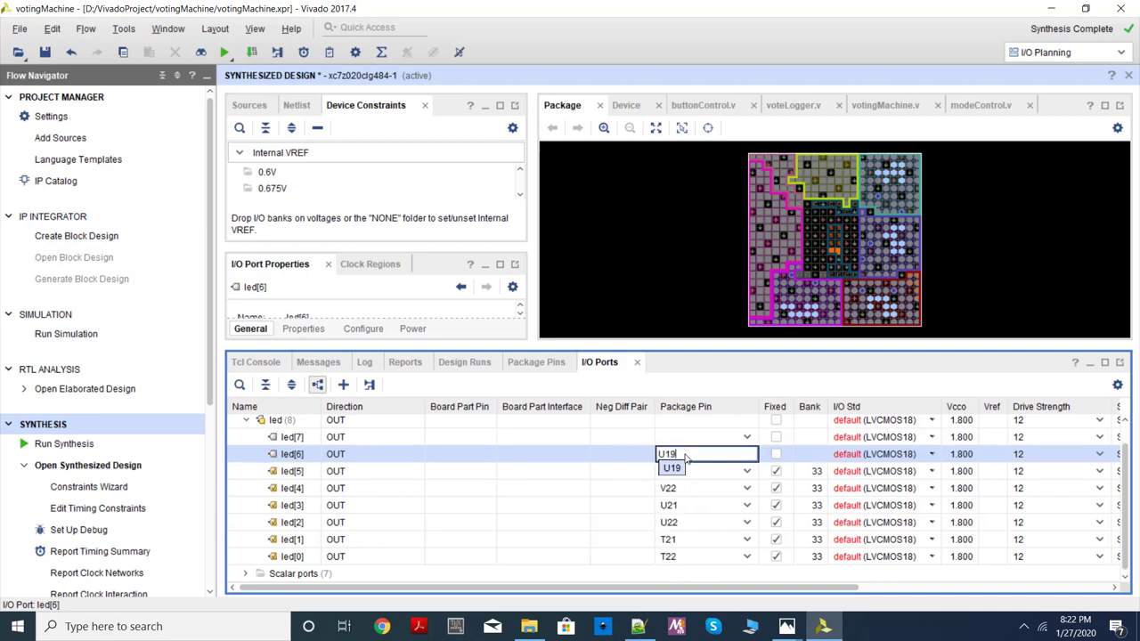
pyautogui.press('Return')
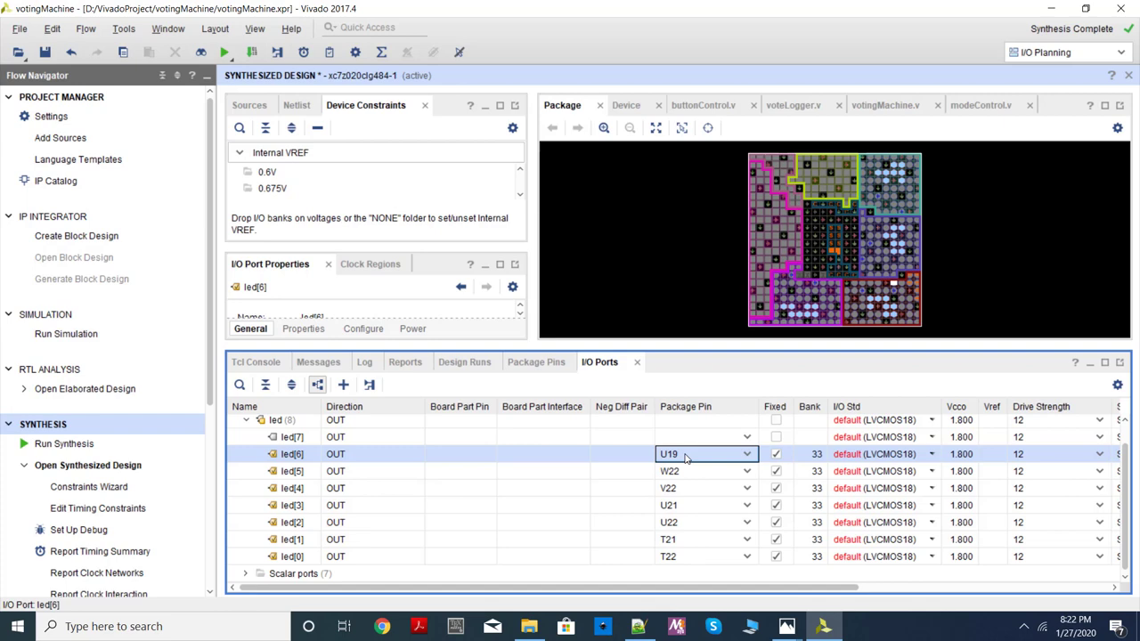
pyautogui.click(710, 436)
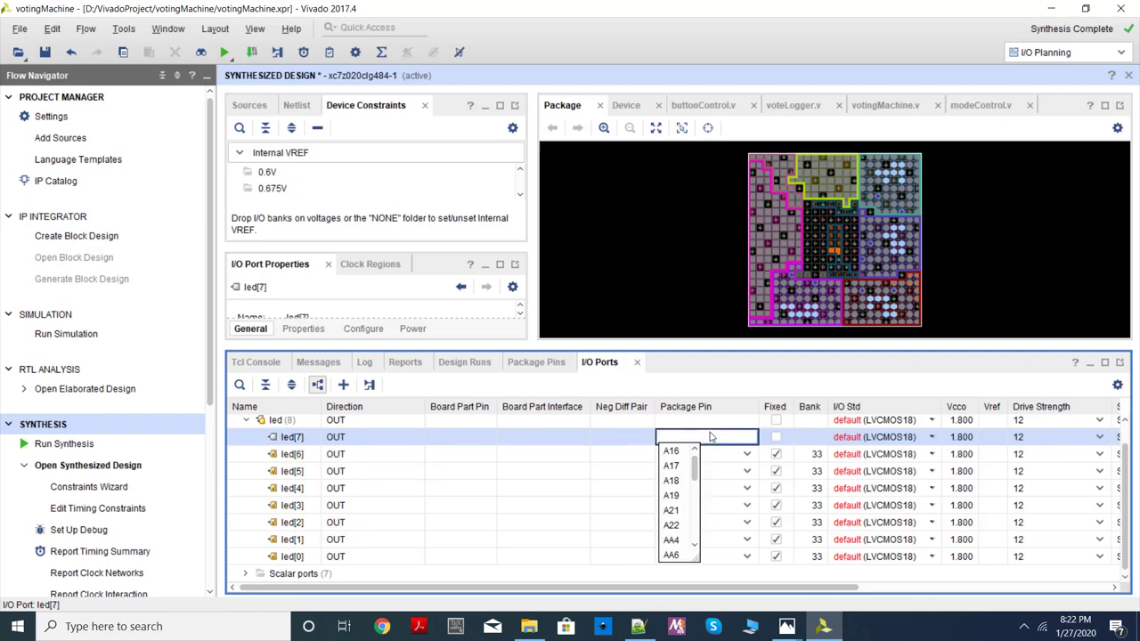
pyautogui.write('U14')
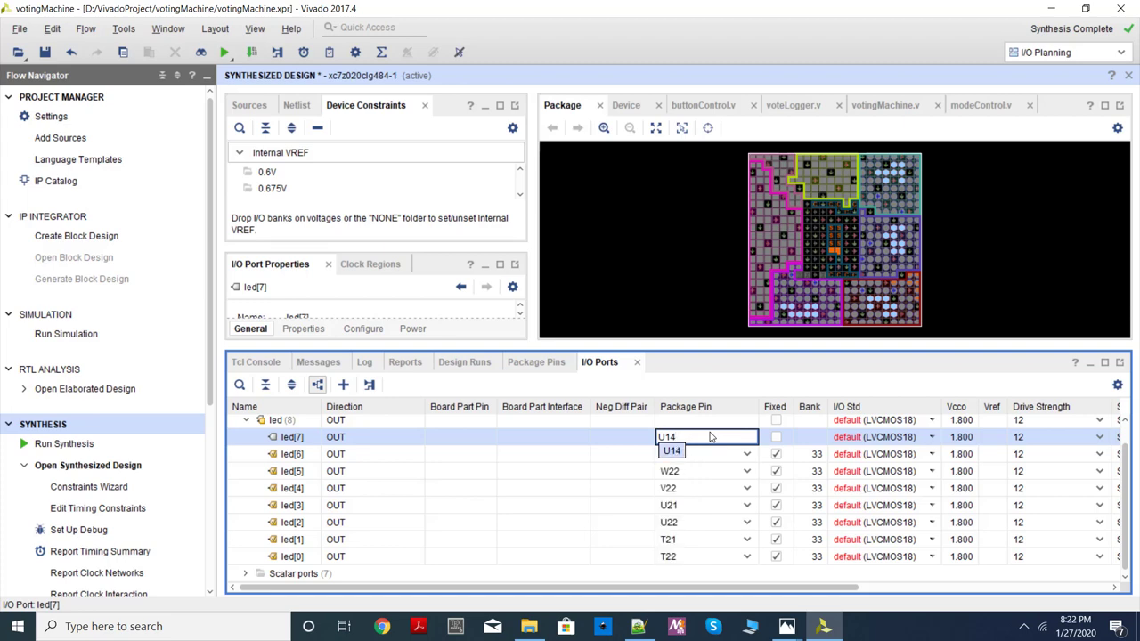
pyautogui.press('Return')
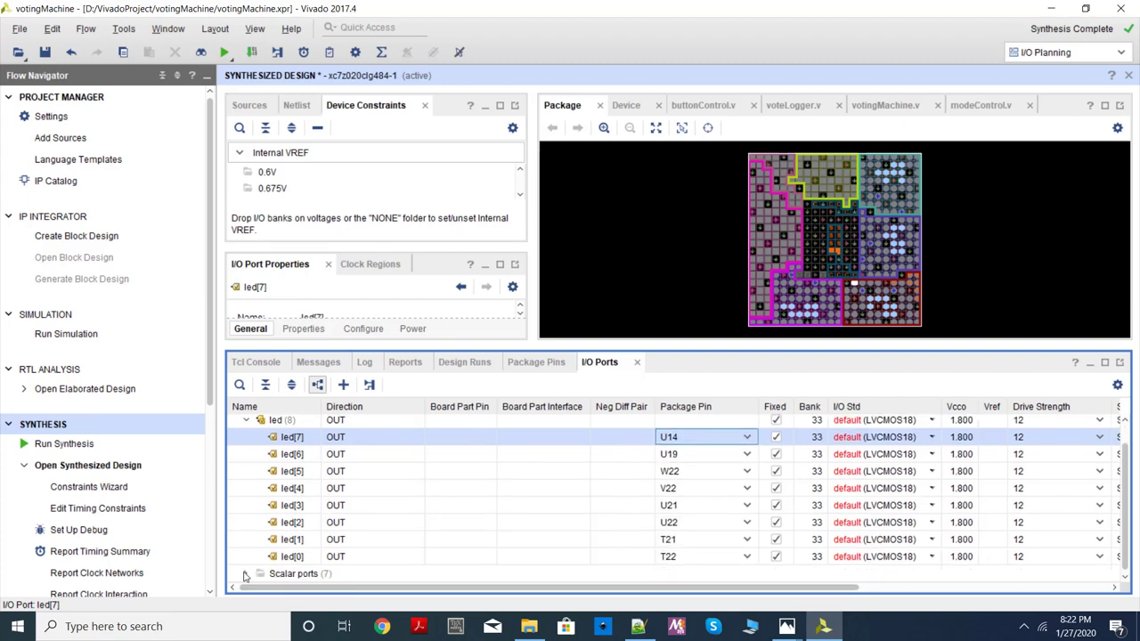
# Step: Expand the scalar ports and assign package pin T18 to button1 and R18 to button2
pyautogui.scroll(-3, 349, 526)
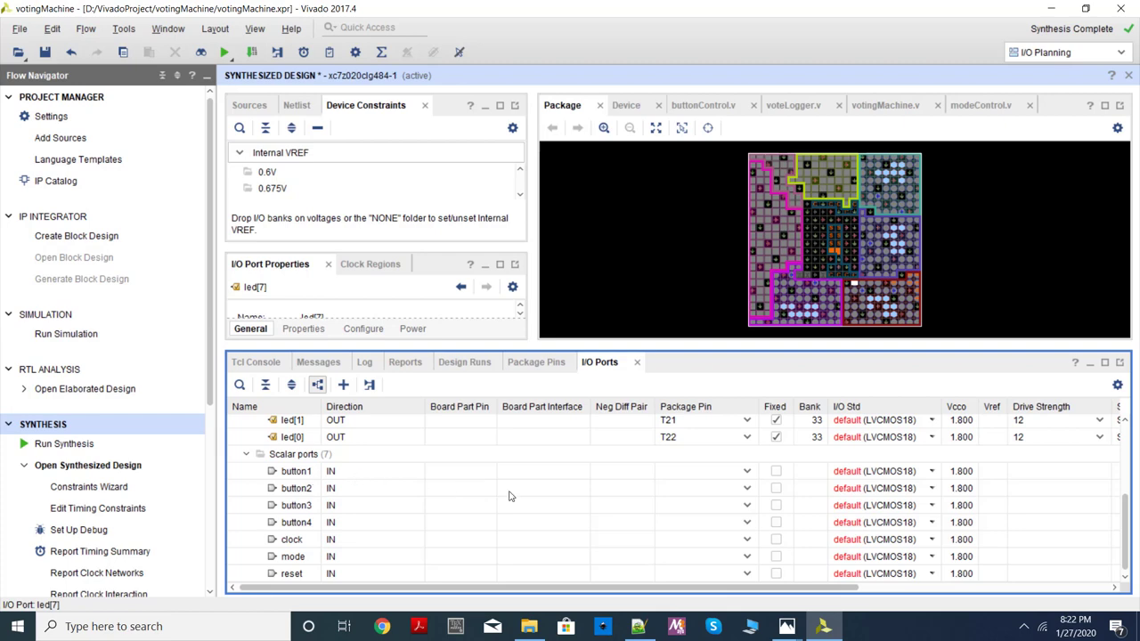
pyautogui.click(697, 473)
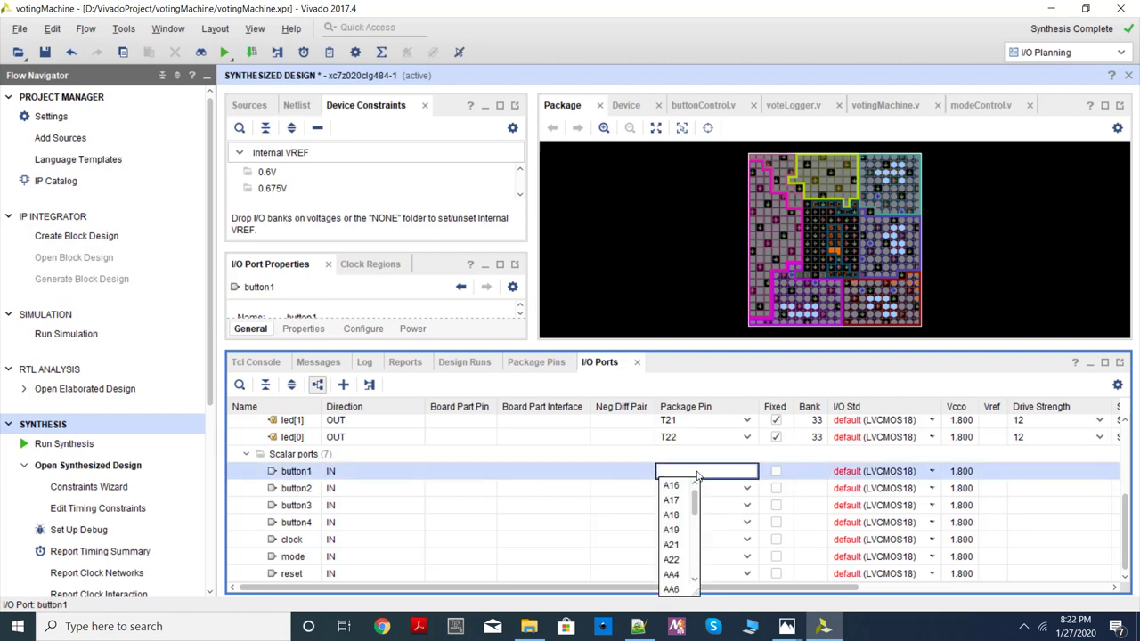
pyautogui.write('T18')
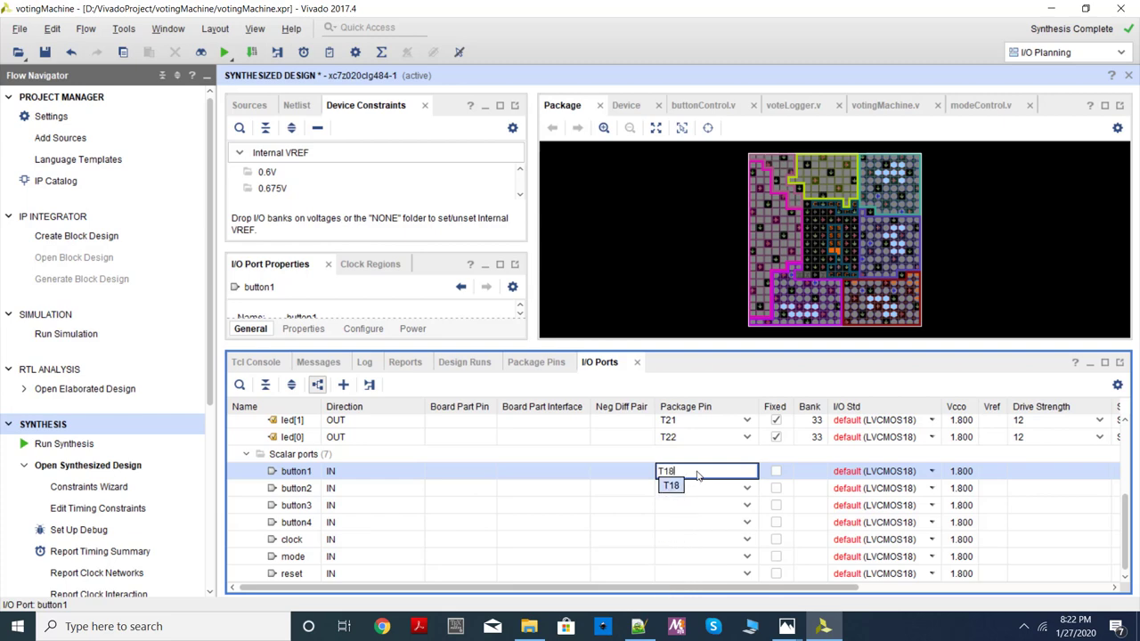
pyautogui.press('Return')
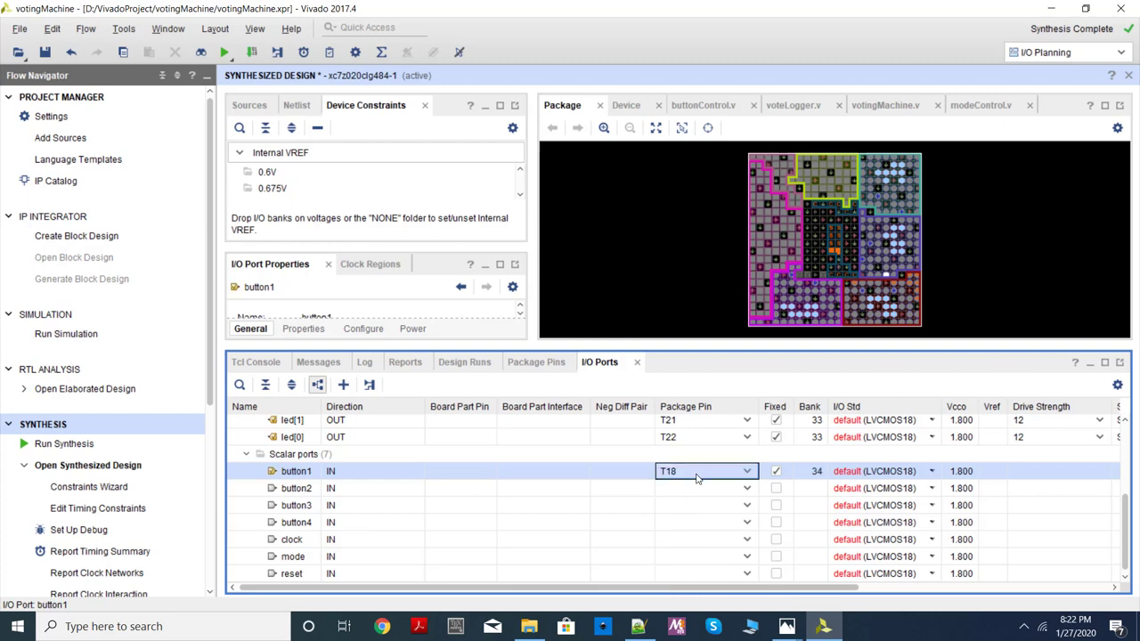
pyautogui.click(697, 478)
pyautogui.click(646, 477)
pyautogui.click(683, 488)
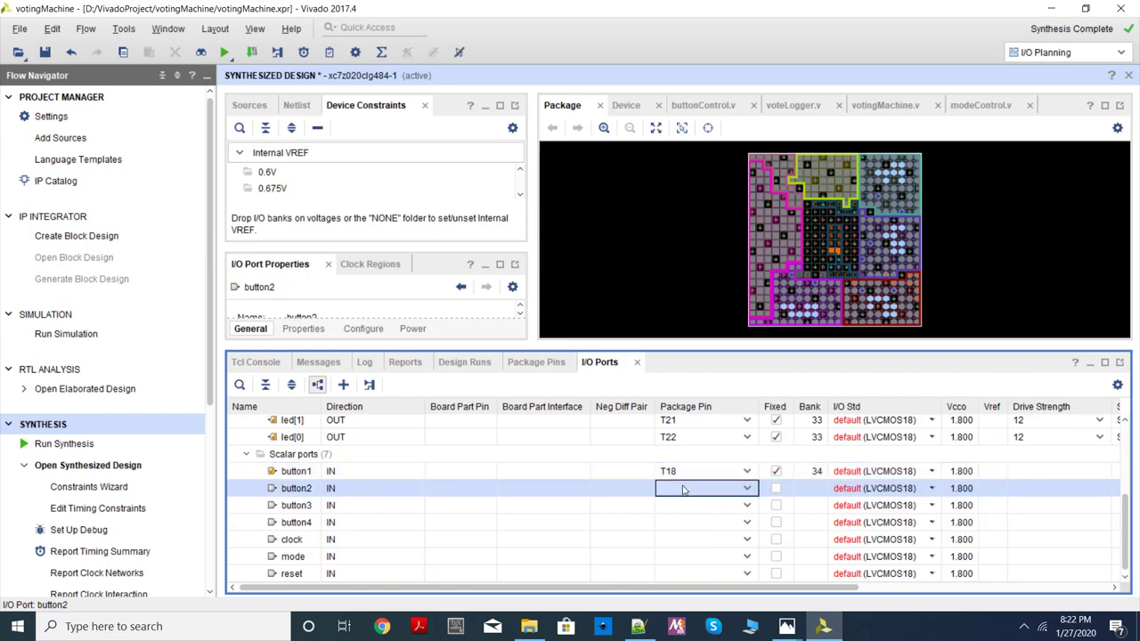
pyautogui.click(683, 488)
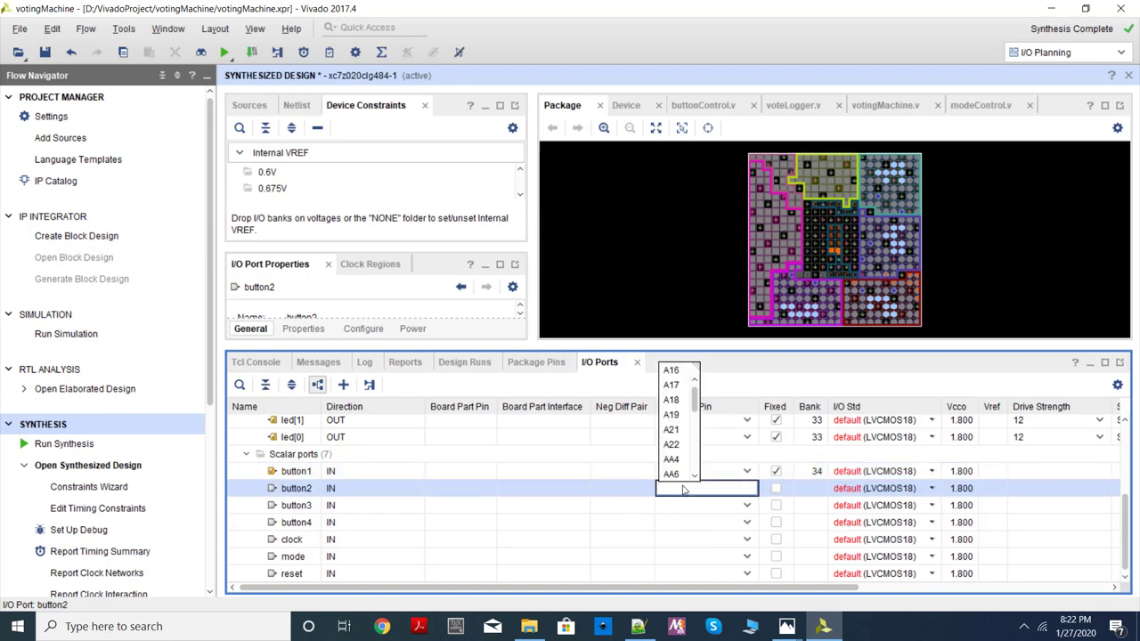
pyautogui.write('R18')
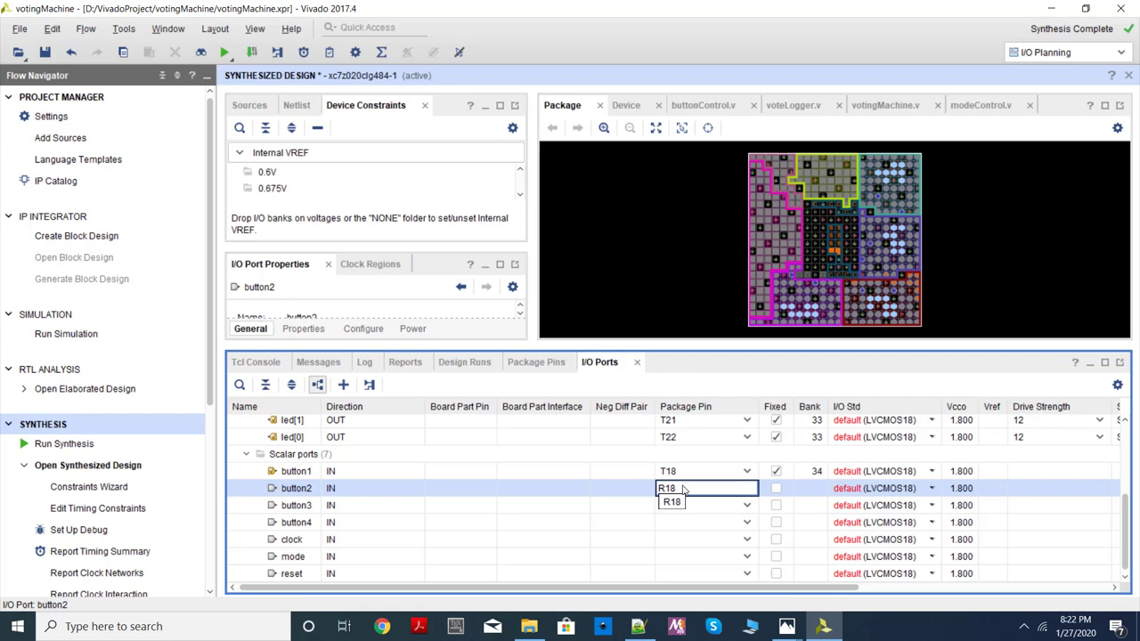
pyautogui.press('Return')
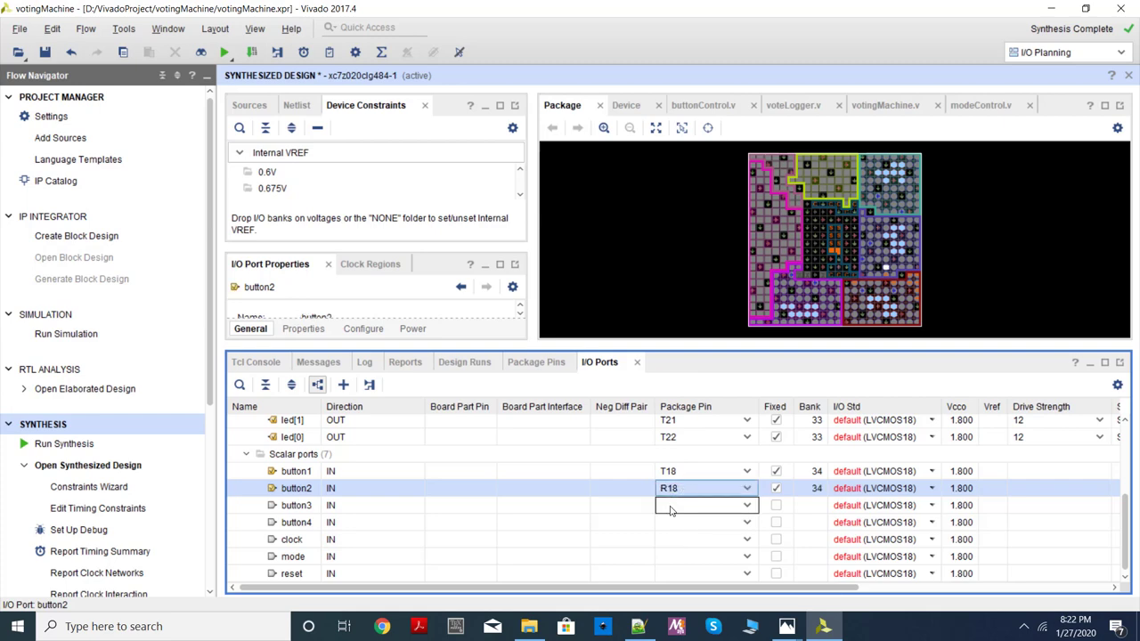
# Step: Assign package pin R16 to button3 and N15 to button4
pyautogui.click(671, 507)
pyautogui.click(670, 506)
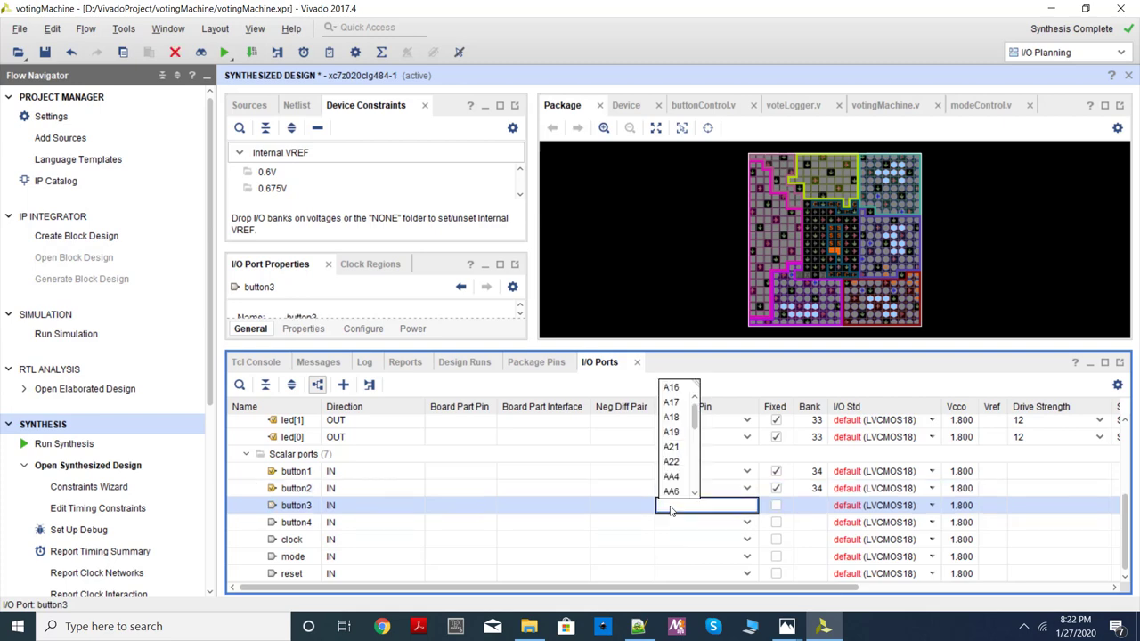
pyautogui.write('R16')
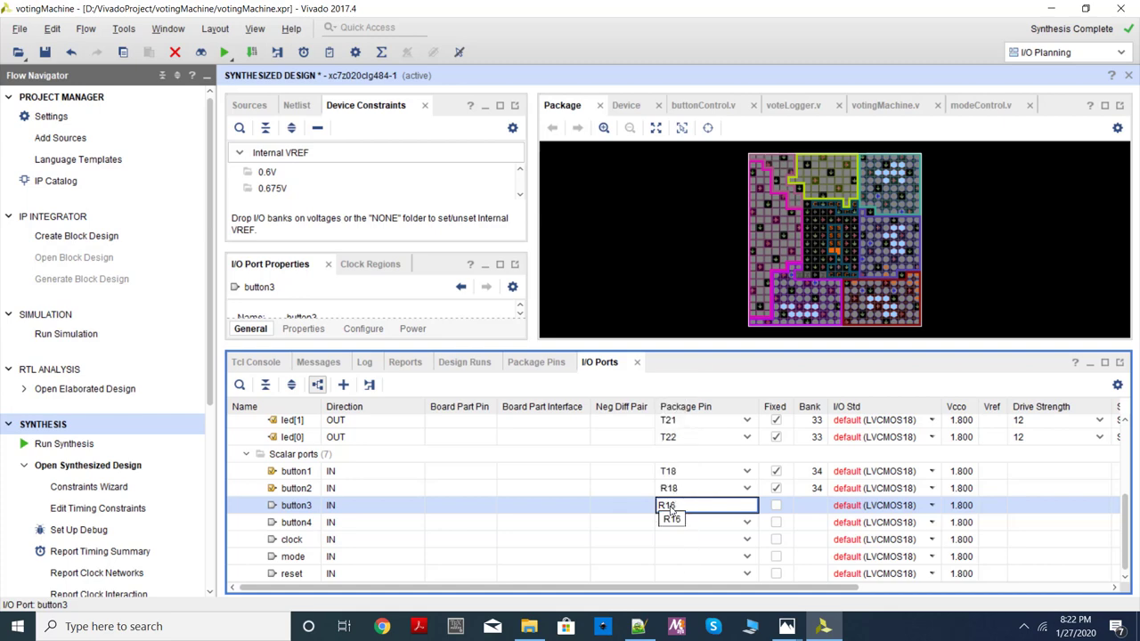
pyautogui.press('Down')
pyautogui.click(672, 518)
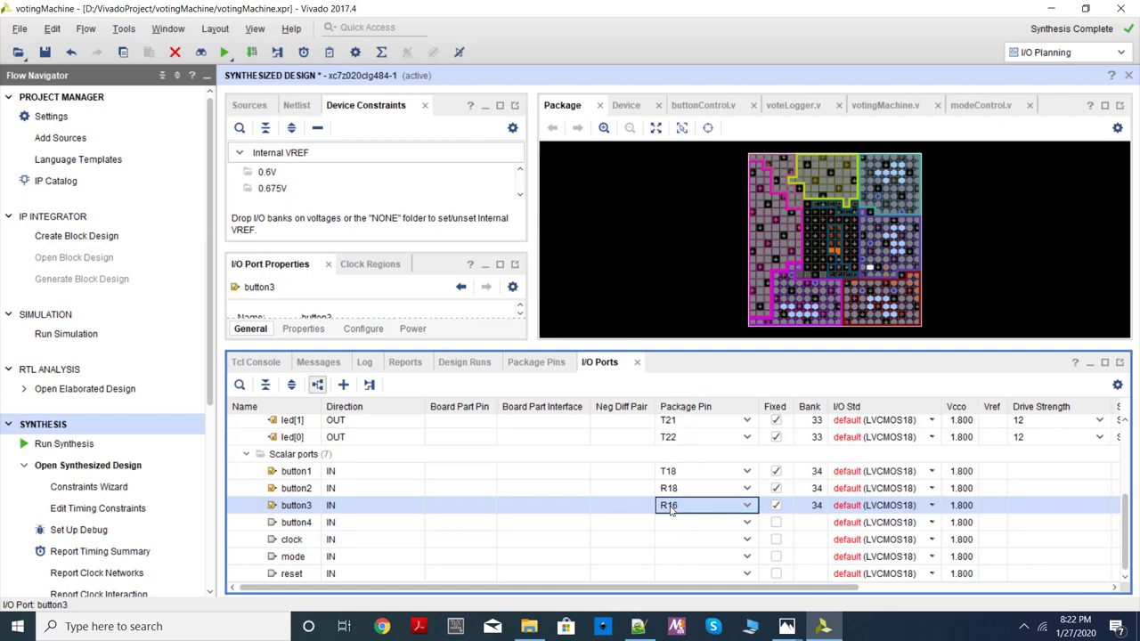
pyautogui.click(675, 527)
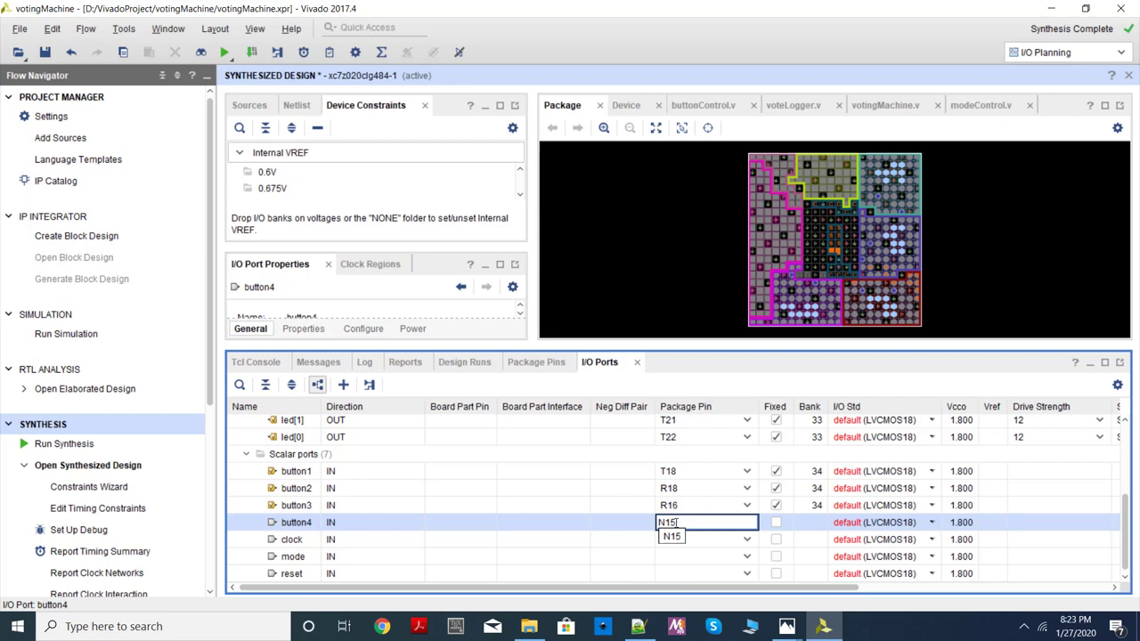
pyautogui.press('Return')
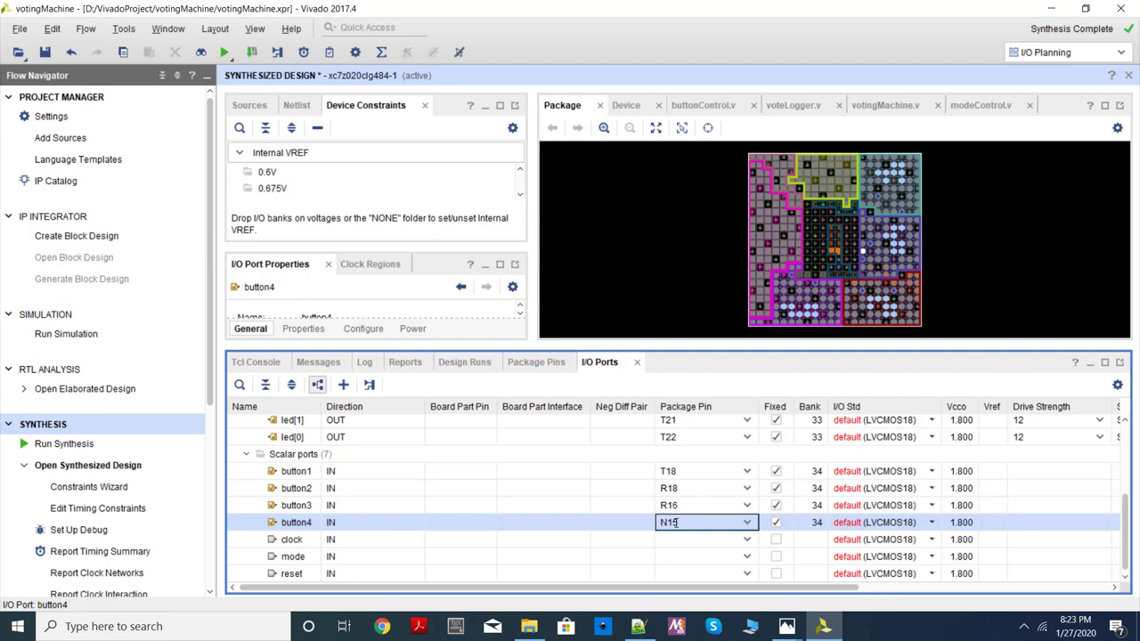
# Step: Assign package pin Y9 to the clock port and F22 to the mode port
pyautogui.click(677, 540)
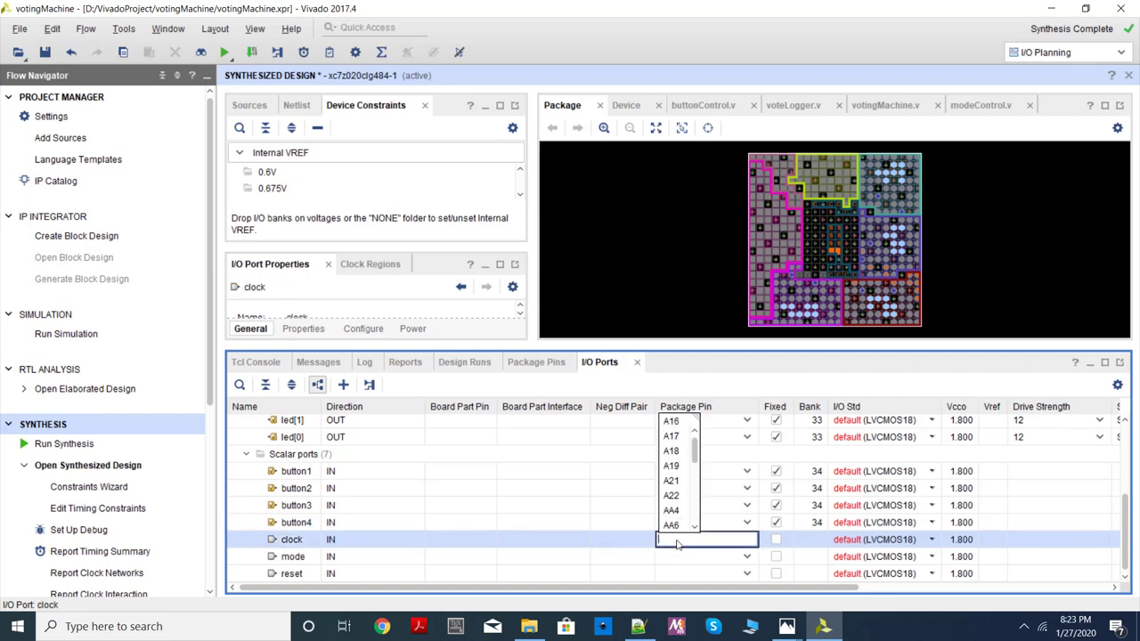
pyautogui.write('Y9')
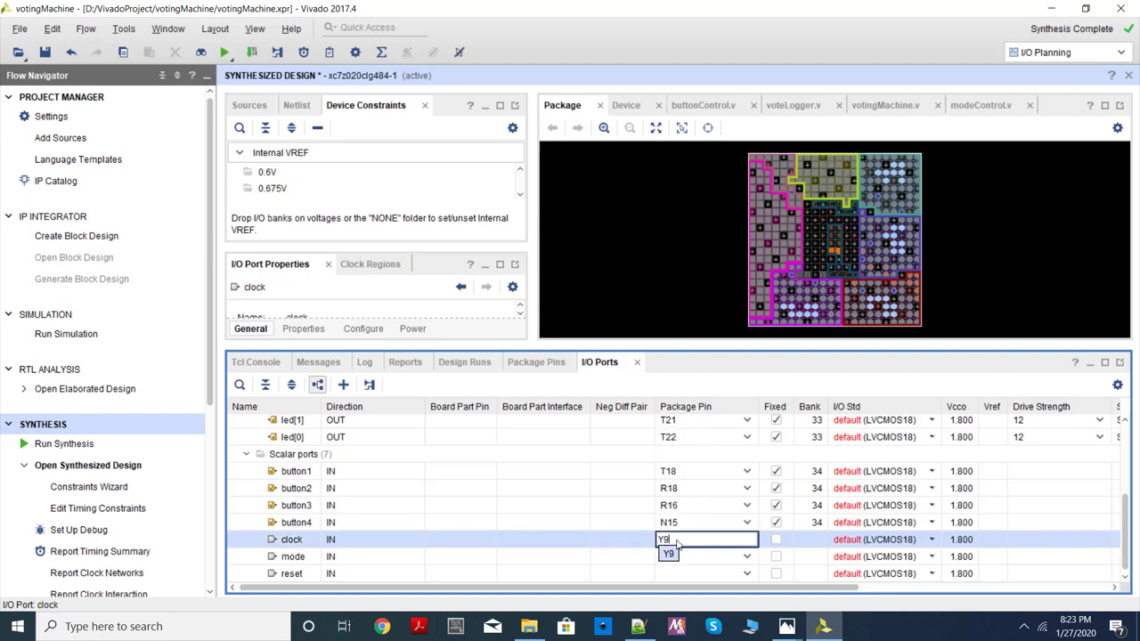
pyautogui.press('Return')
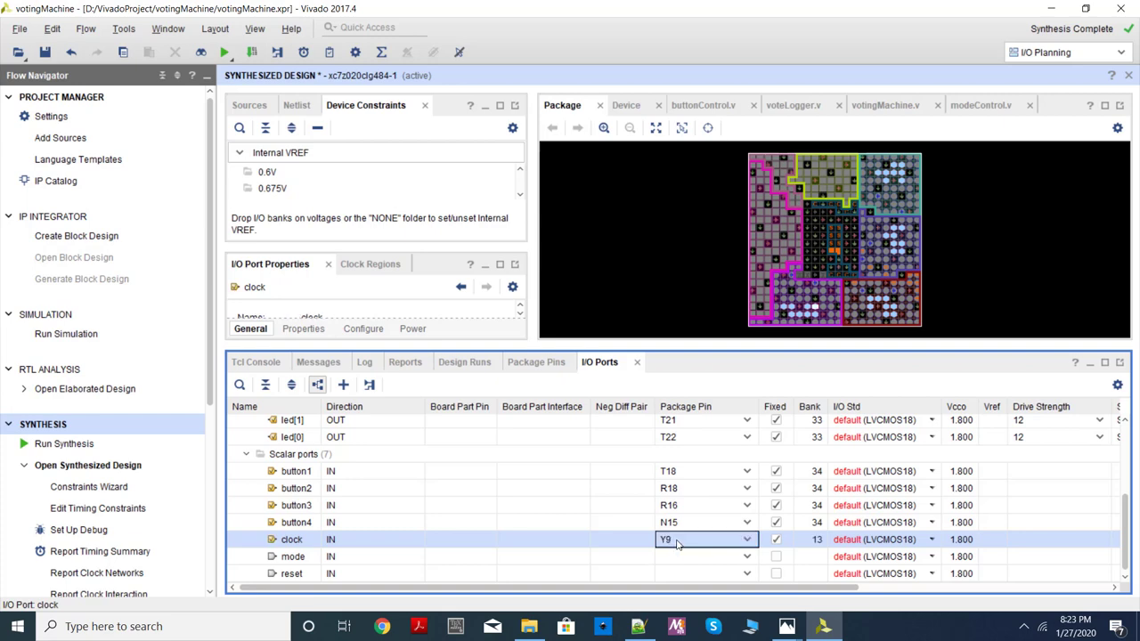
pyautogui.click(676, 558)
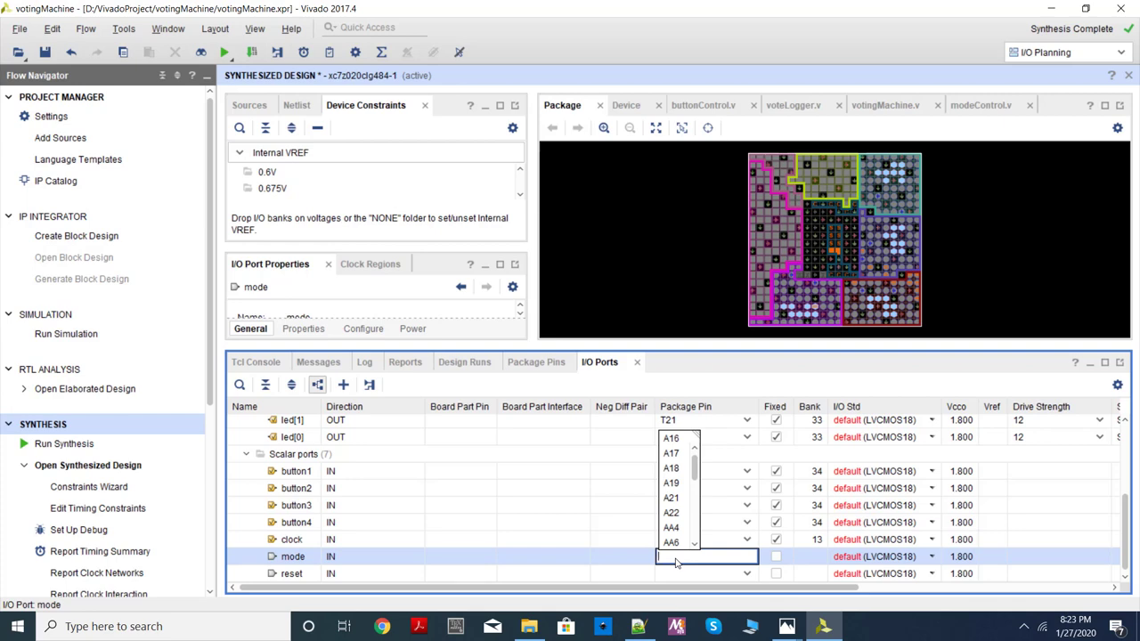
pyautogui.write('F22')
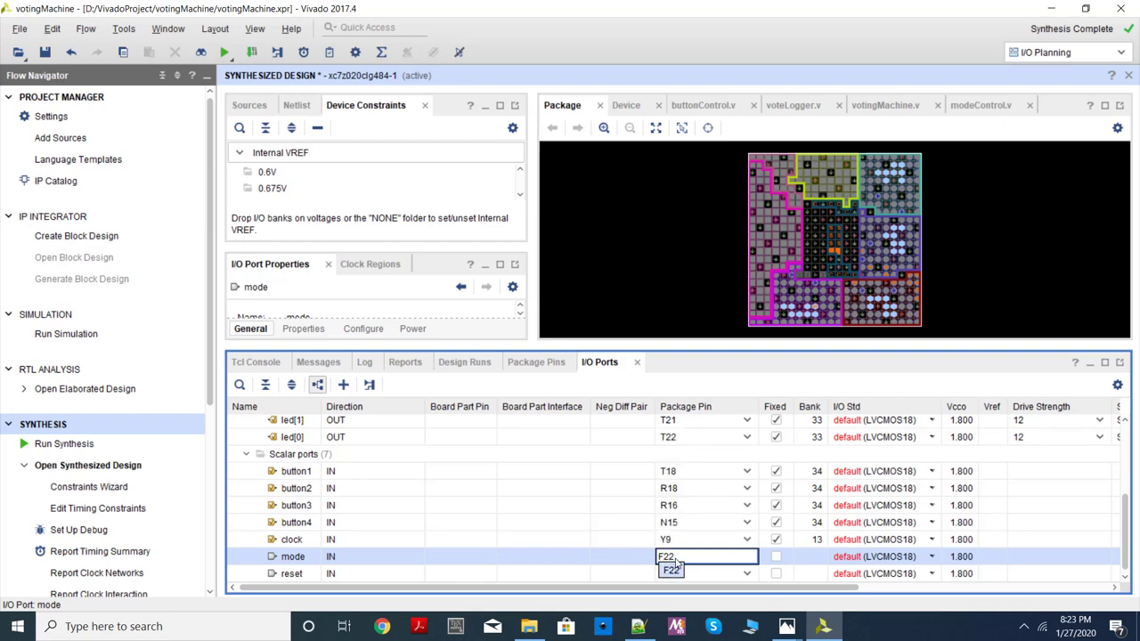
pyautogui.press('Return')
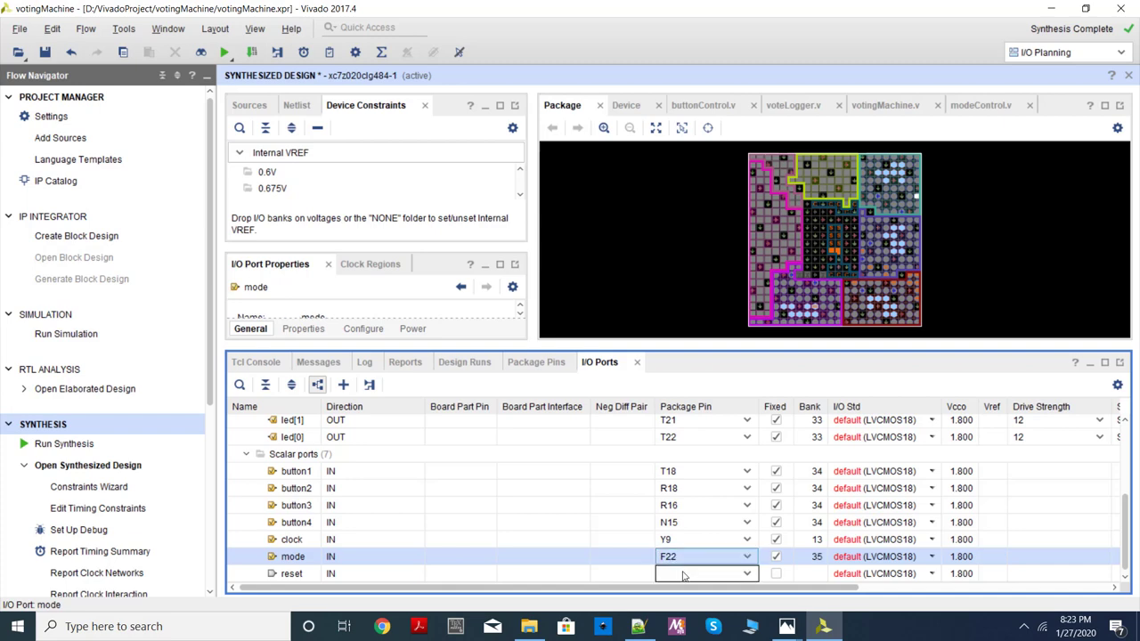
# Step: Assign package pin P16 to the reset port
pyautogui.click(683, 575)
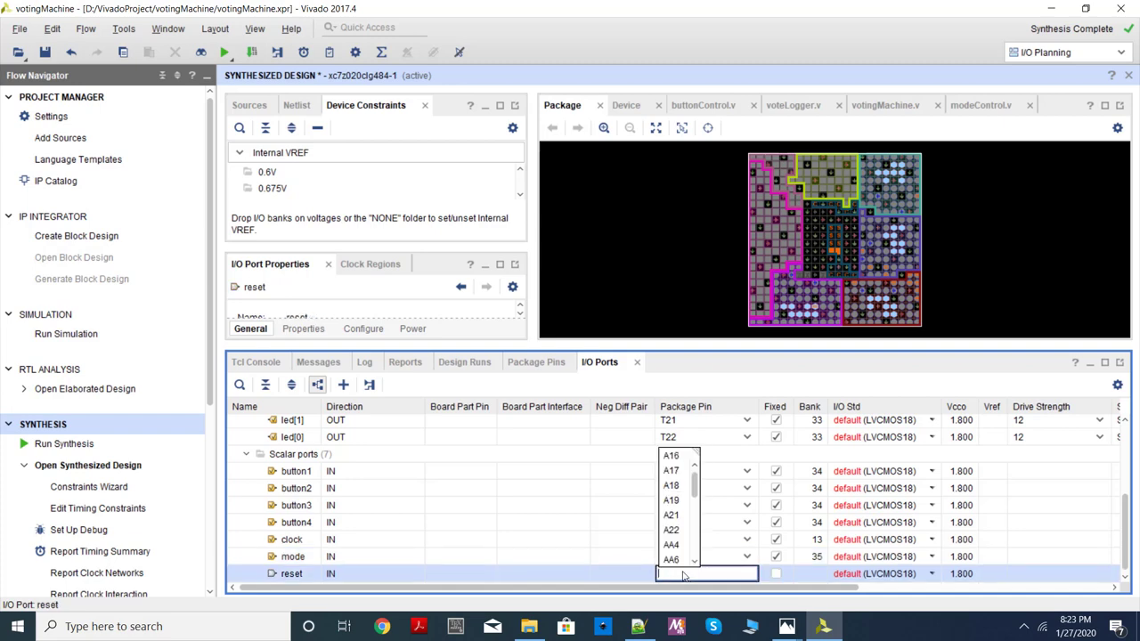
pyautogui.write('P')
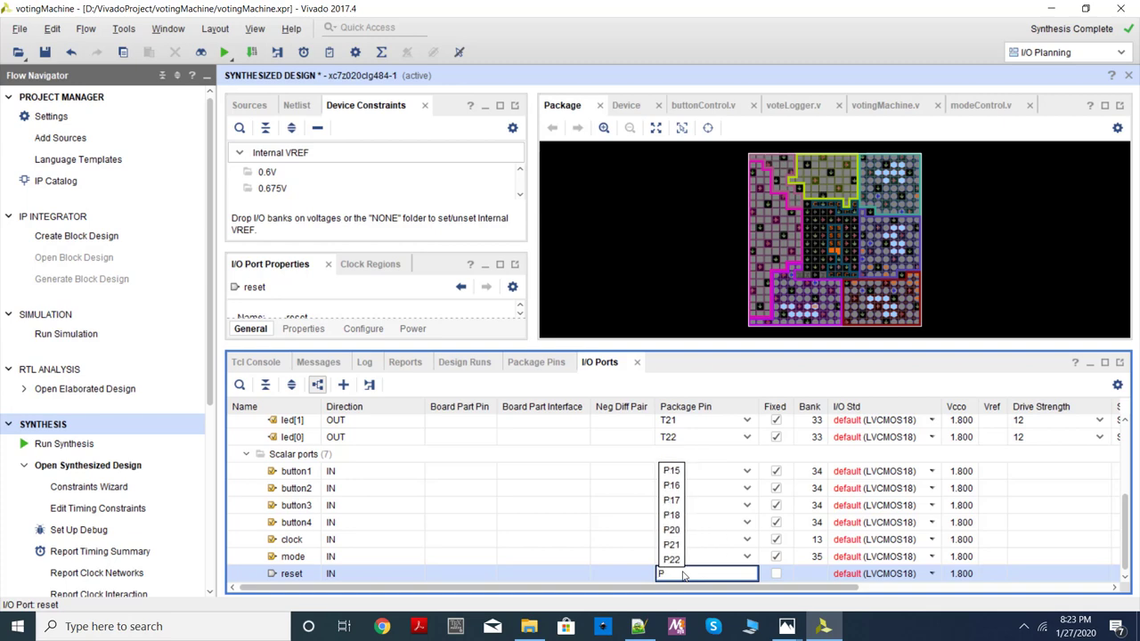
pyautogui.write('16')
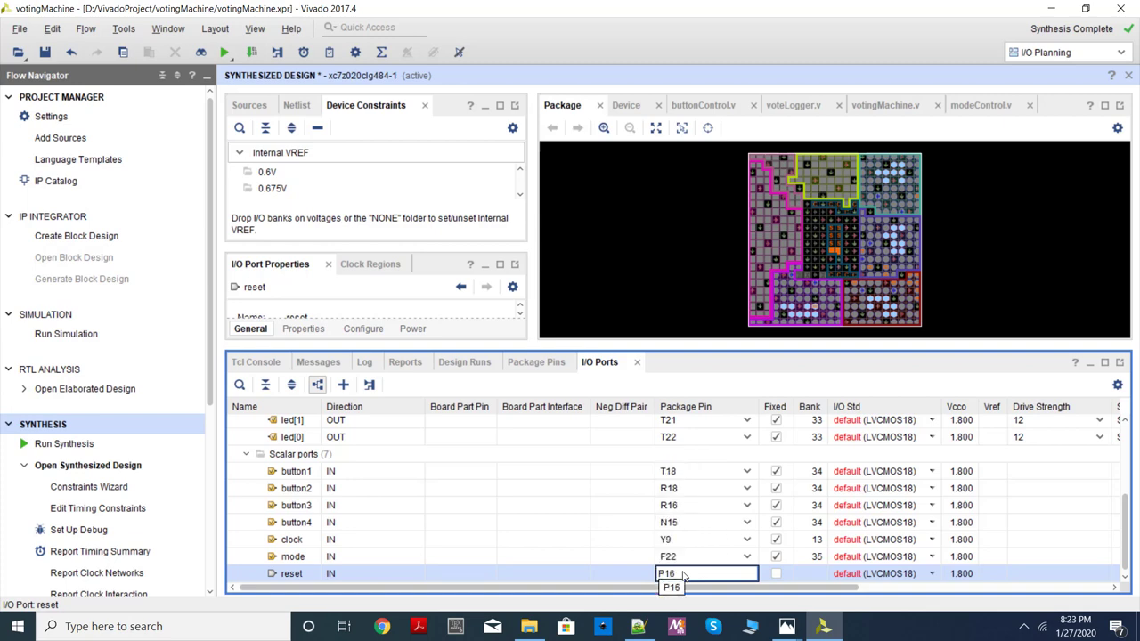
pyautogui.press('Return')
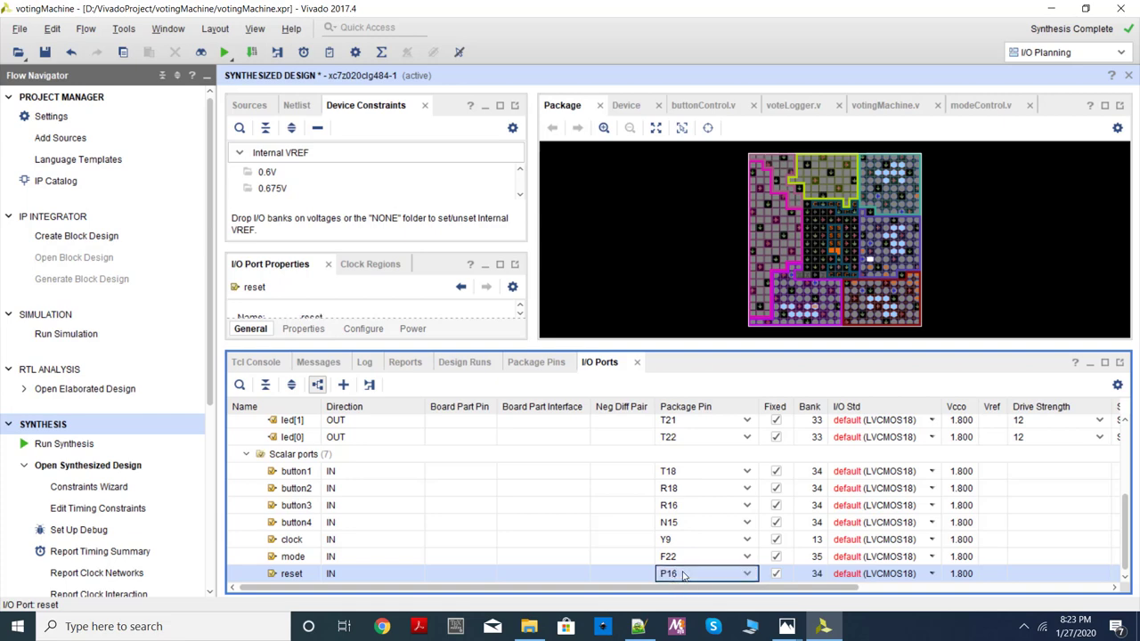
# Step: Set the I/O standard of the whole led bus to LVCMOS18
pyautogui.scroll(1, 1002, 471)
pyautogui.scroll(1, 1002, 470)
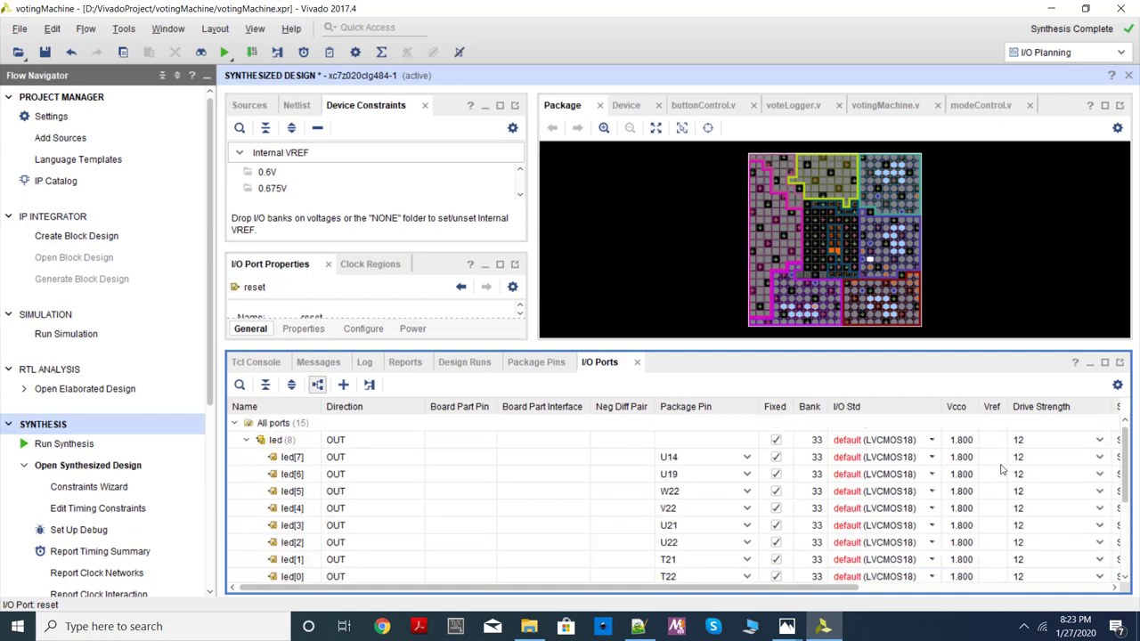
pyautogui.click(937, 442)
pyautogui.click(936, 441)
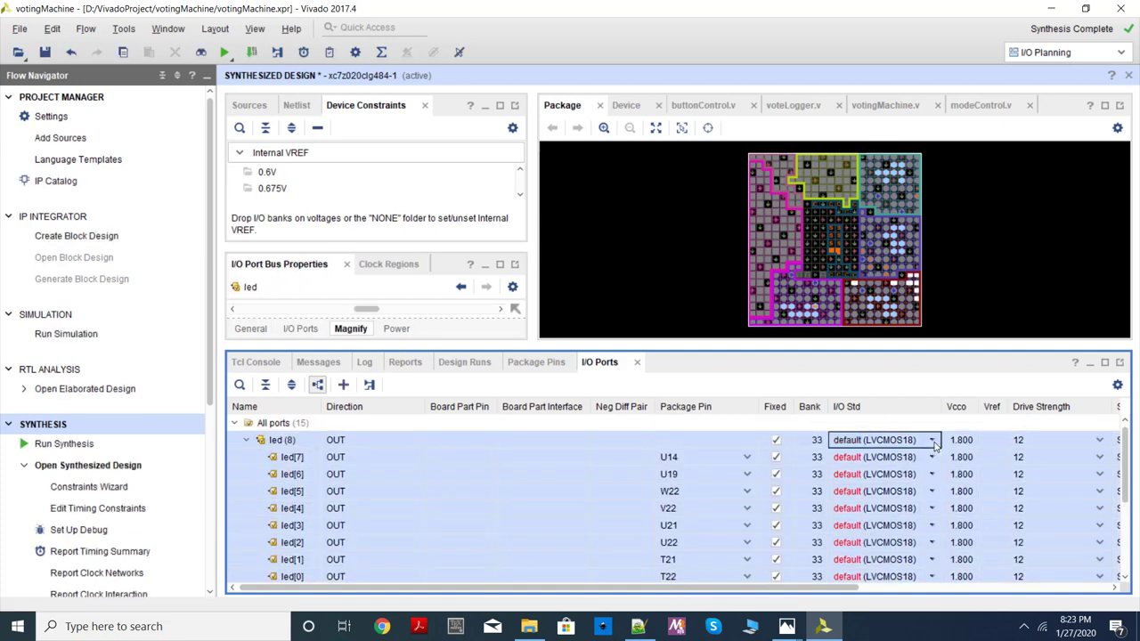
pyautogui.click(933, 440)
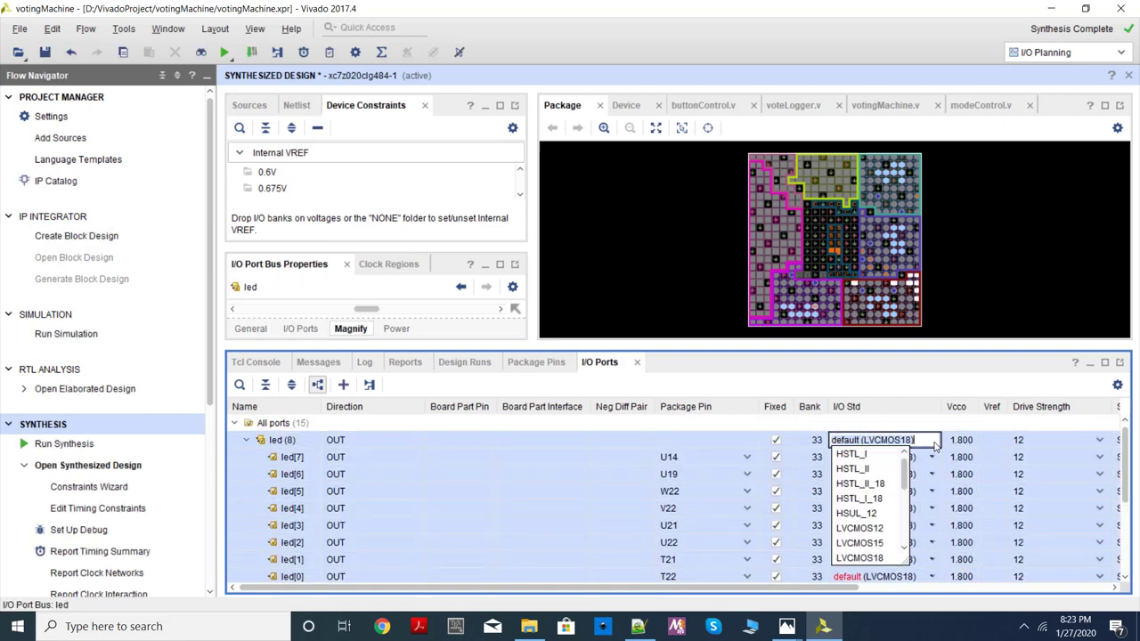
pyautogui.click(860, 558)
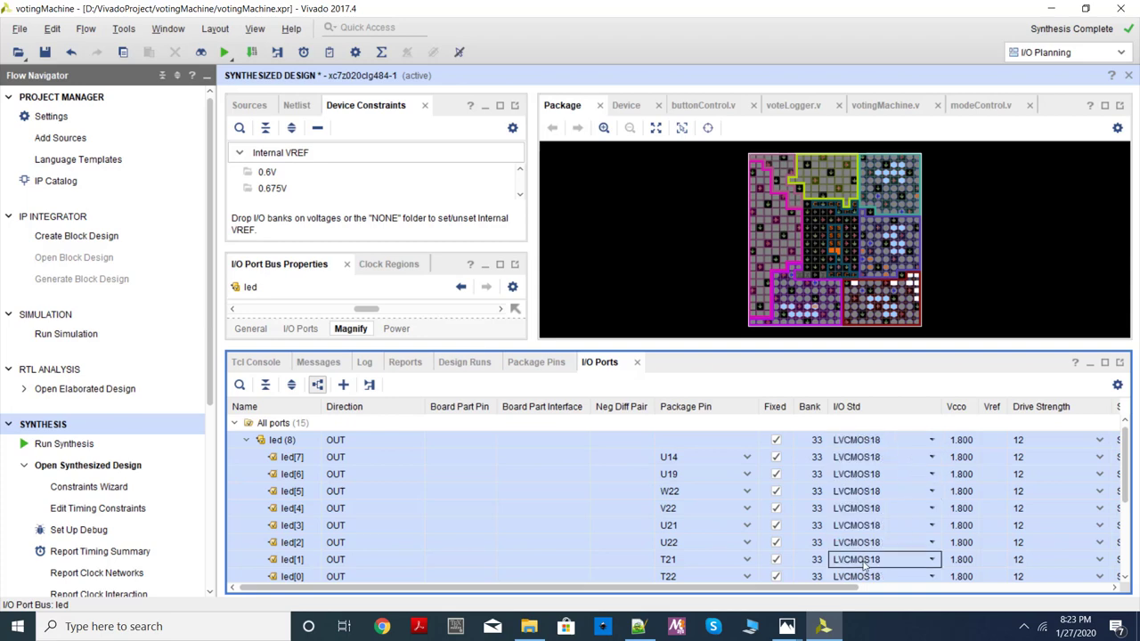
# Step: Sort the ports by I/O standard and set button1 and button2 to LVCMOS18
pyautogui.click(894, 408)
pyautogui.scroll(3, 895, 473)
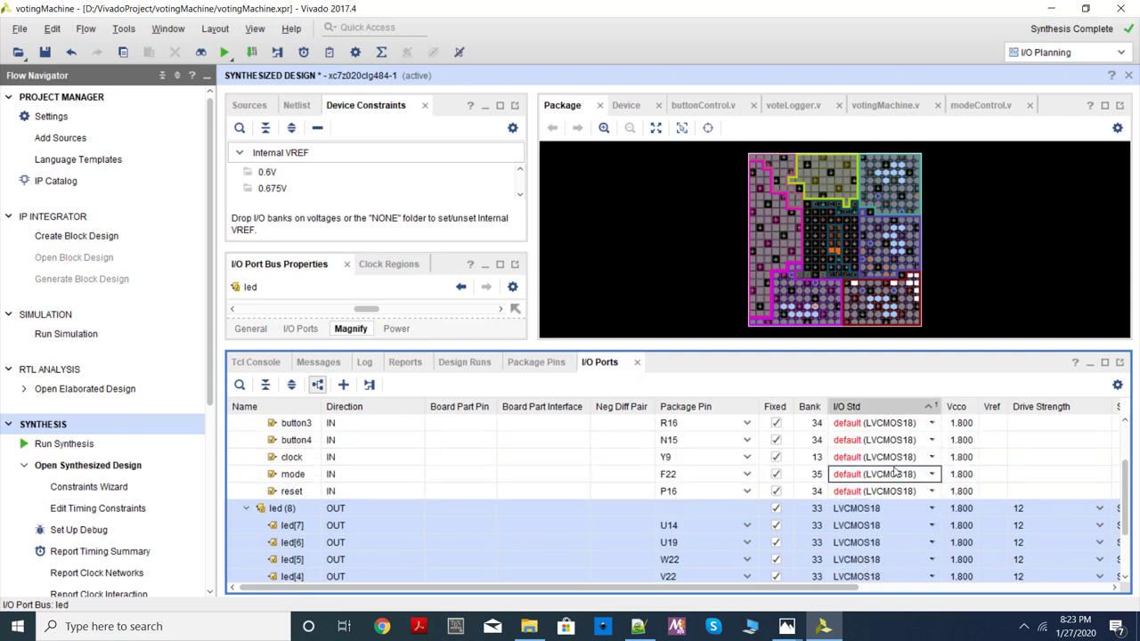
pyautogui.click(933, 458)
pyautogui.click(932, 457)
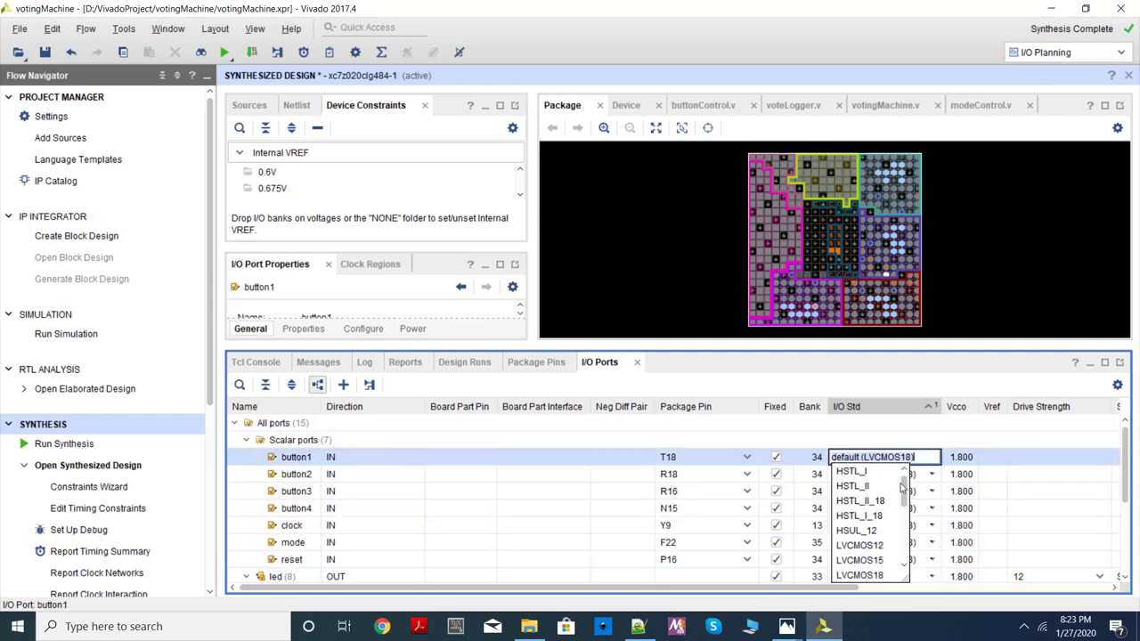
pyautogui.click(885, 563)
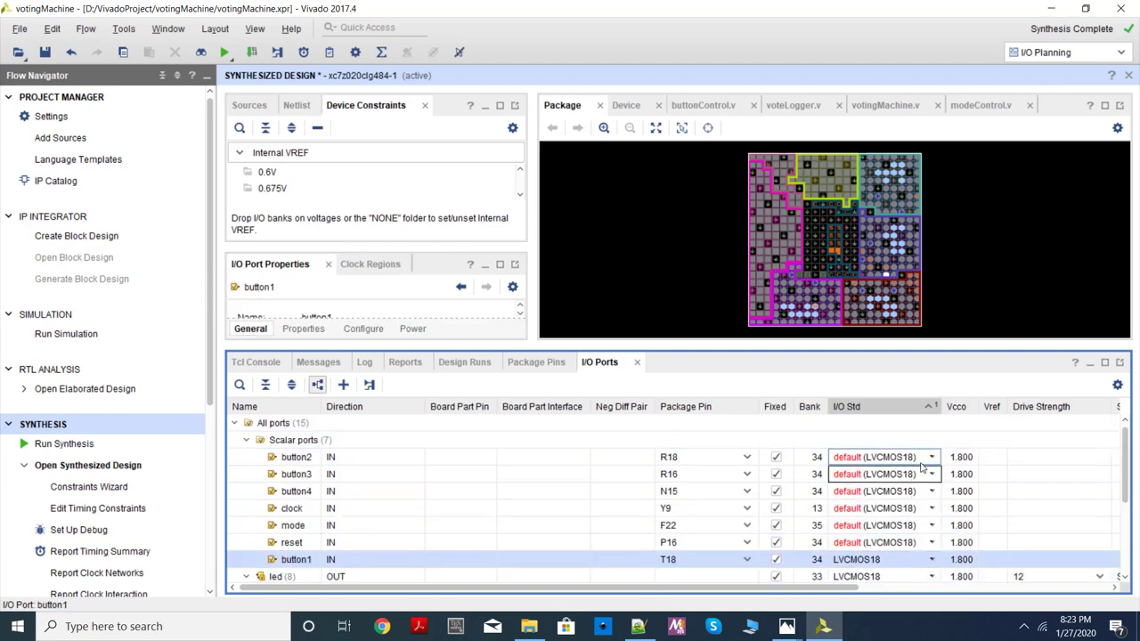
pyautogui.click(931, 456)
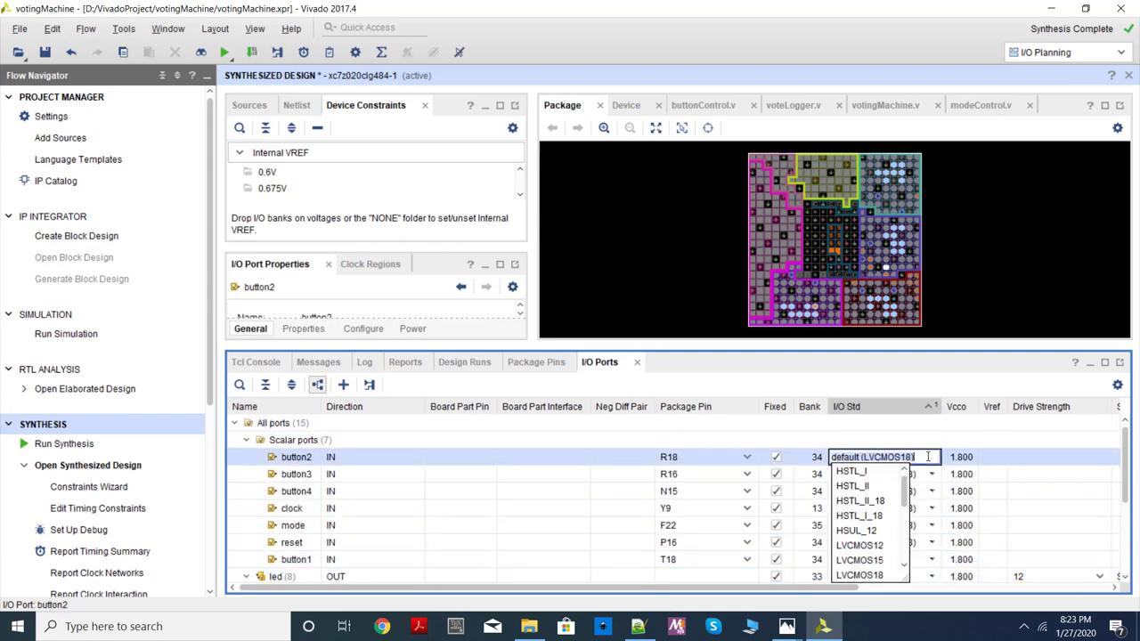
pyautogui.click(868, 575)
# Step: Set the I/O standard of the button4 and button3 ports to LVCMOS18
pyautogui.click(928, 474)
pyautogui.click(928, 474)
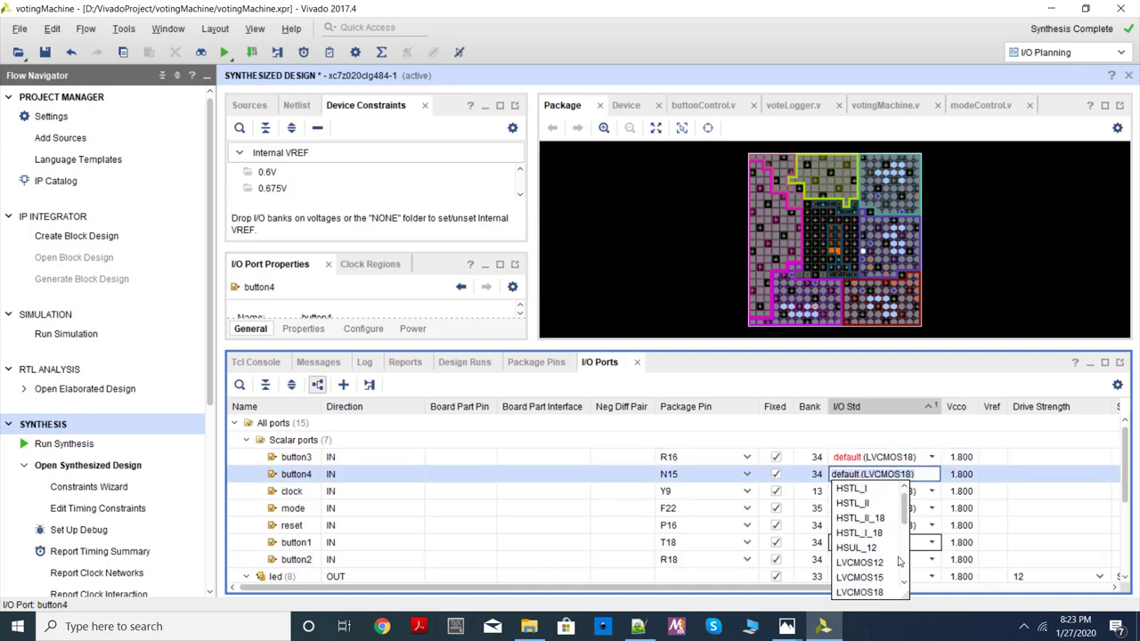
pyautogui.click(868, 591)
pyautogui.click(935, 459)
pyautogui.click(931, 457)
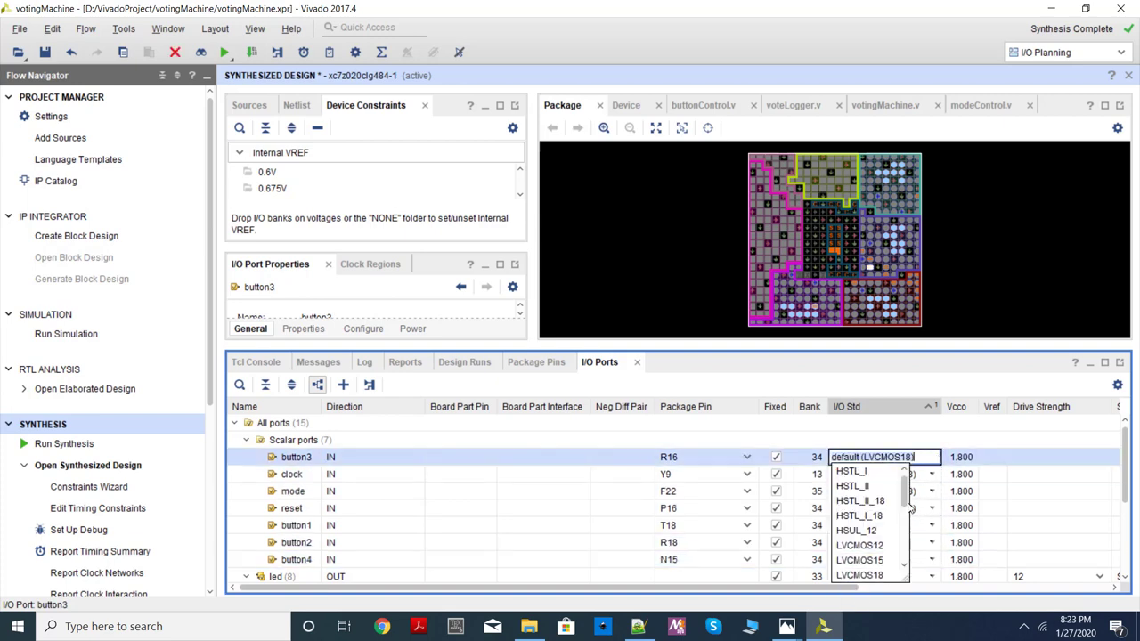
pyautogui.click(868, 575)
# Step: Set the I/O standard of the mode, reset and clock ports to LVCMOS18
pyautogui.click(933, 475)
pyautogui.click(933, 474)
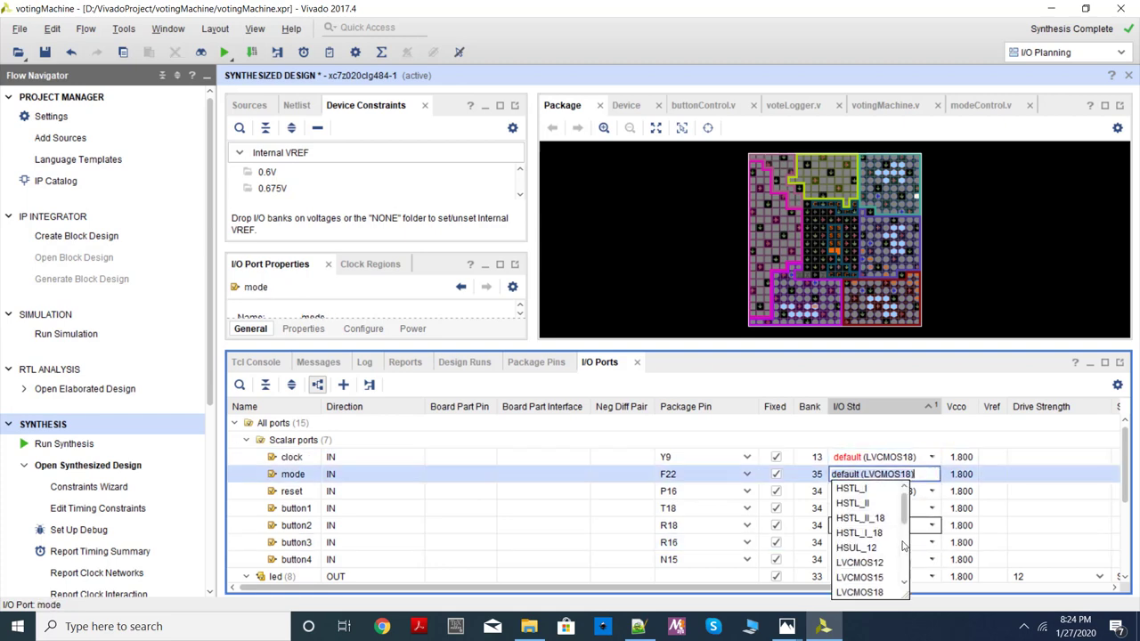
pyautogui.click(868, 579)
pyautogui.click(933, 474)
pyautogui.click(933, 475)
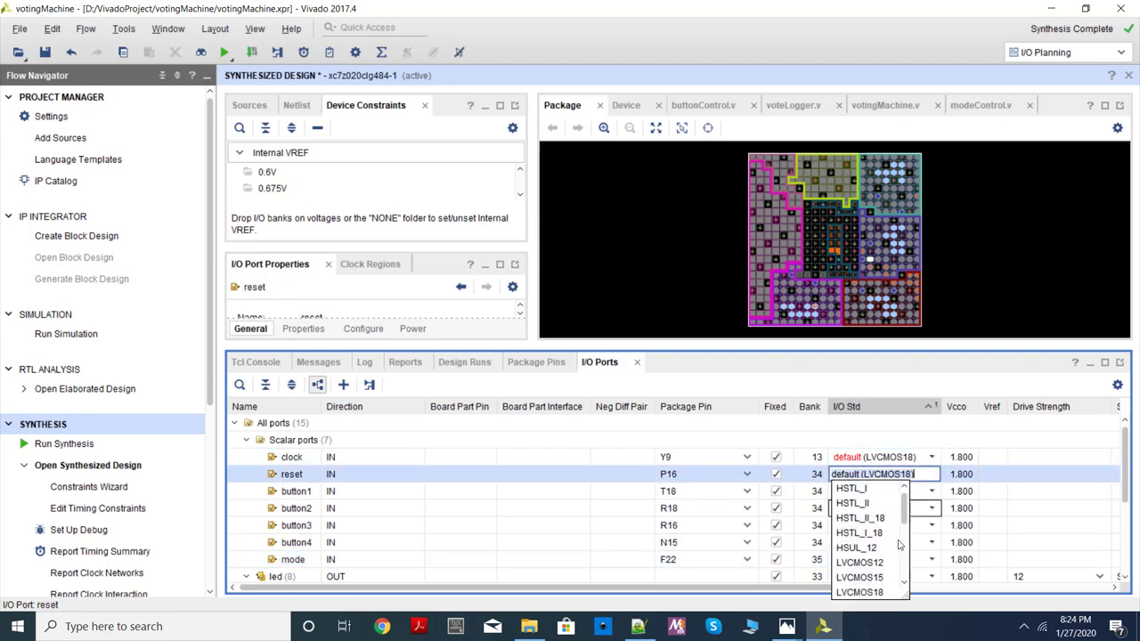
pyautogui.click(868, 578)
pyautogui.click(933, 457)
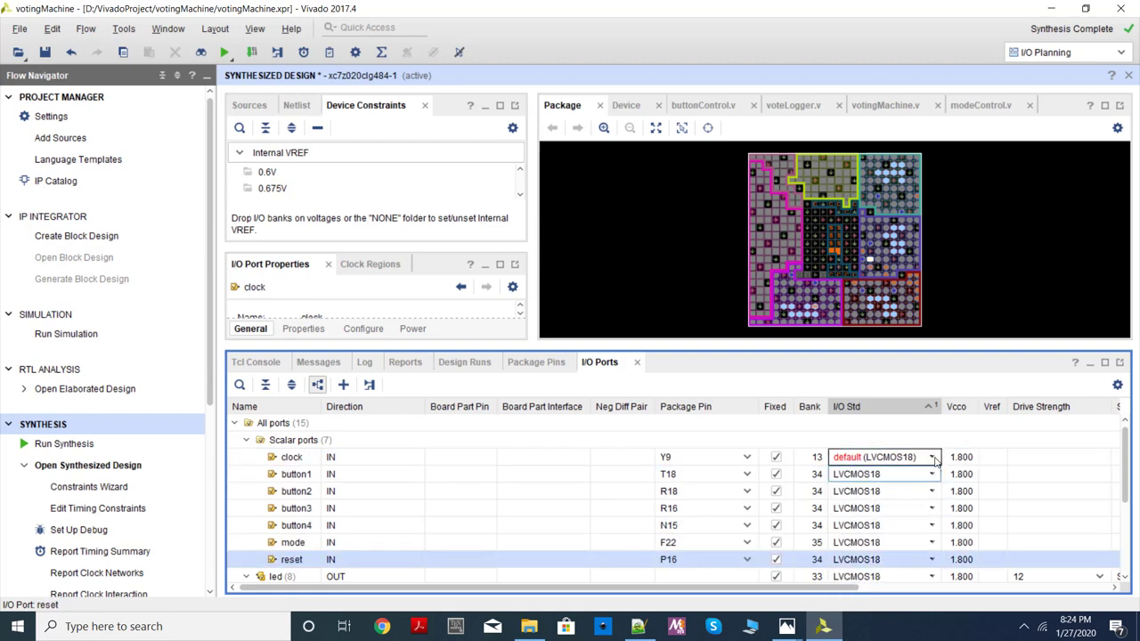
pyautogui.click(876, 576)
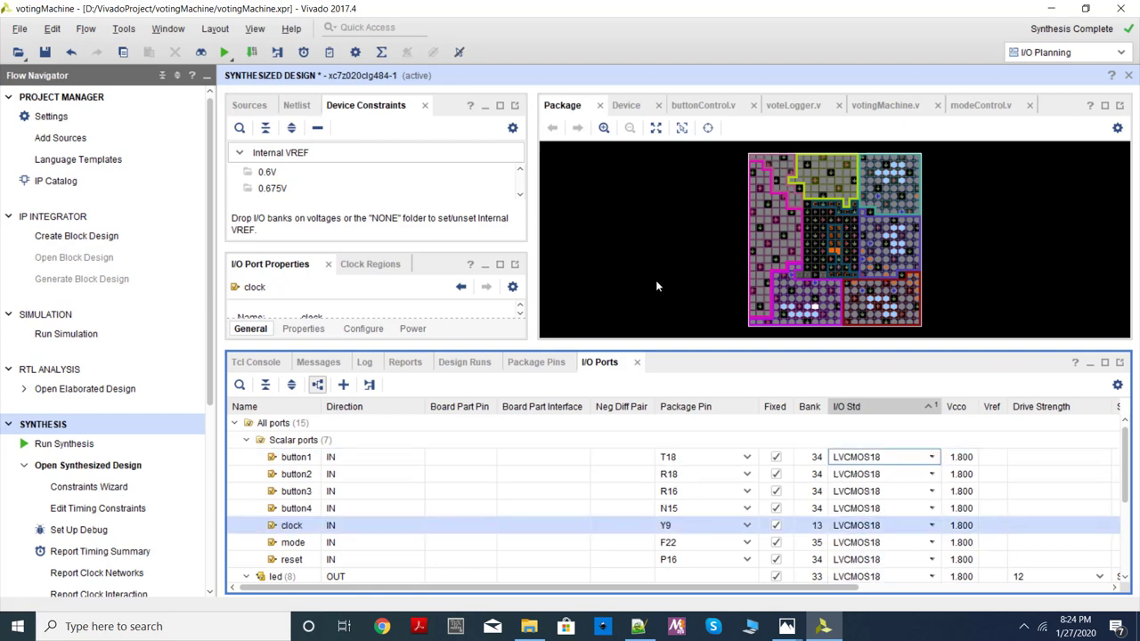
# Step: Save the constraints to a new XDC file named votingMachine, stored local to the project
pyautogui.hotkey('ctrl', 's')
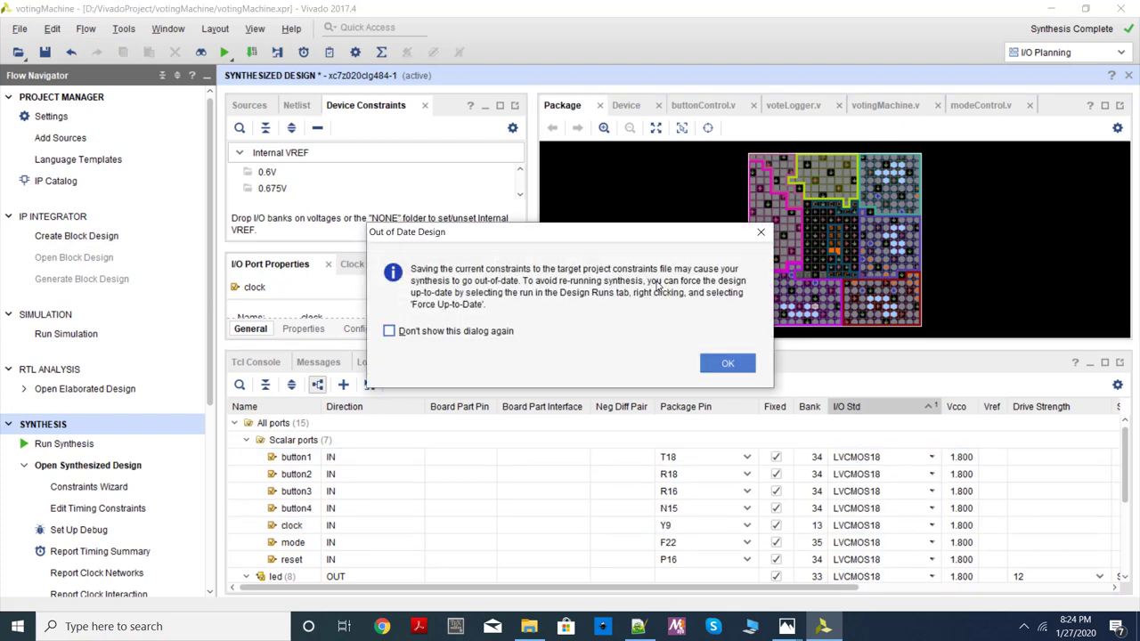
pyautogui.click(721, 361)
pyautogui.write('votingMachine.')
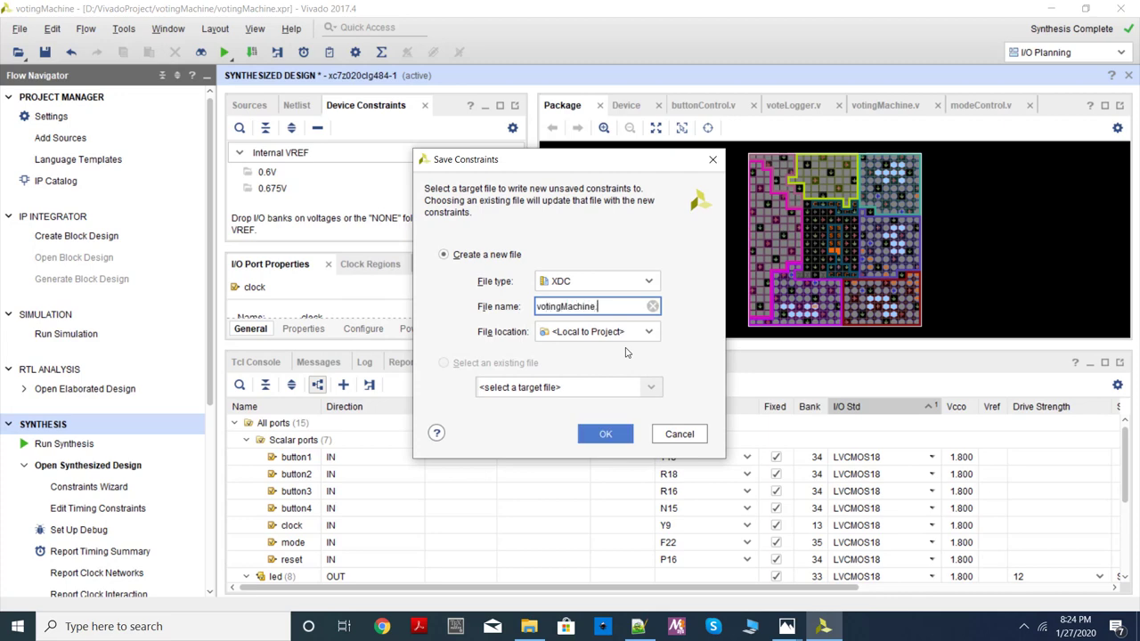
pyautogui.press('Return')
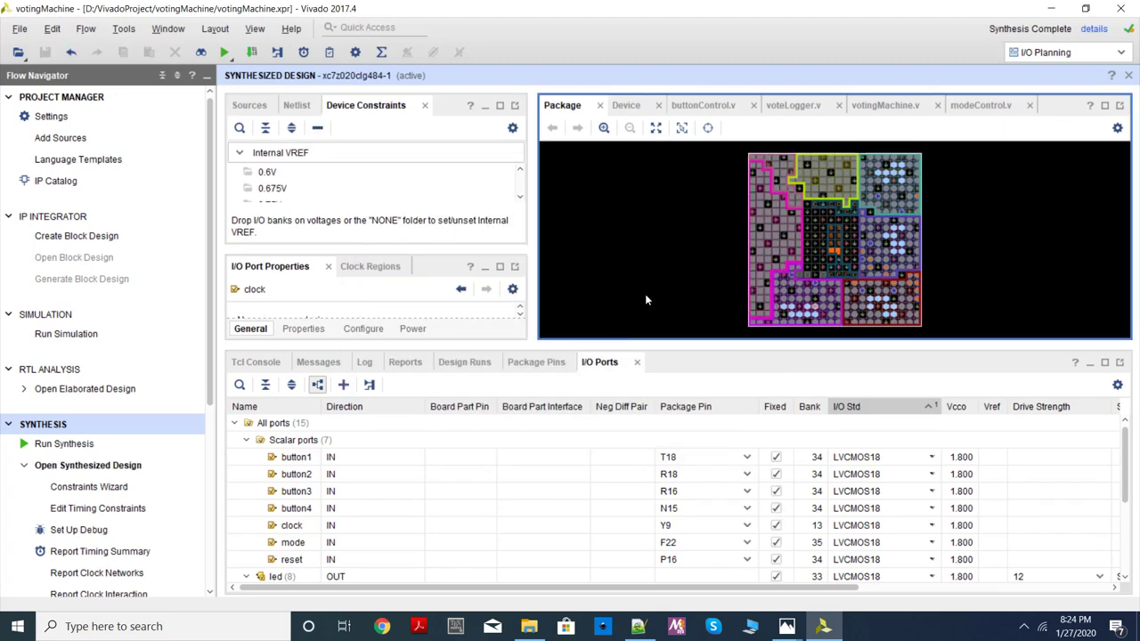
# Step: Create a clock timing constraint named clock on the source object clock, with a 10 ns period, rising at 0 and falling at 5 ns
pyautogui.scroll(-5, 174, 337)
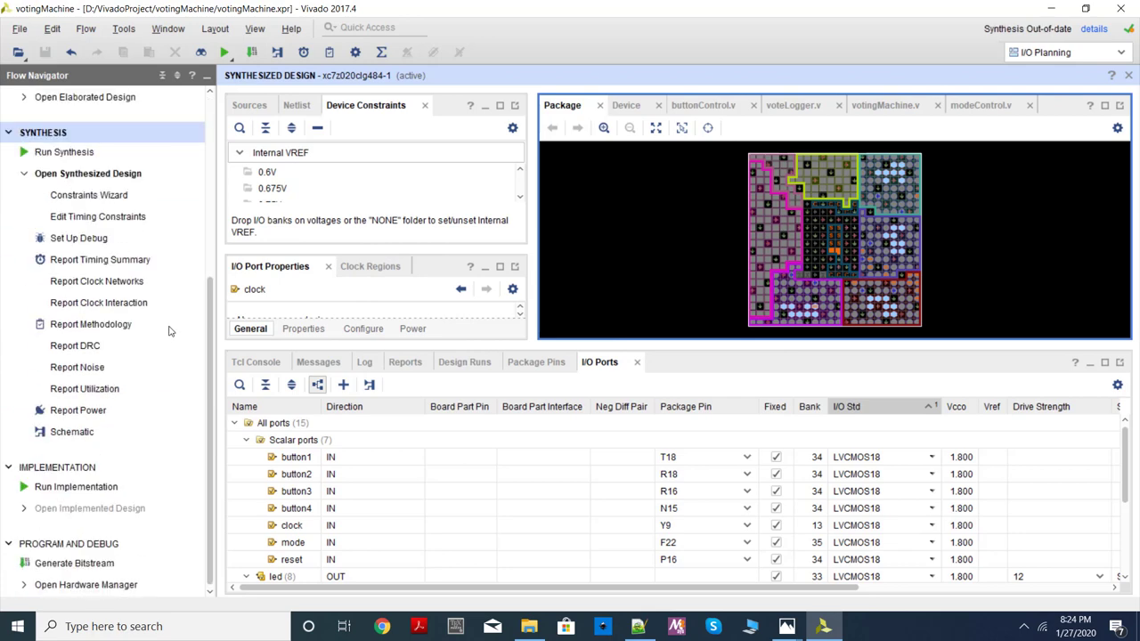
pyautogui.click(134, 223)
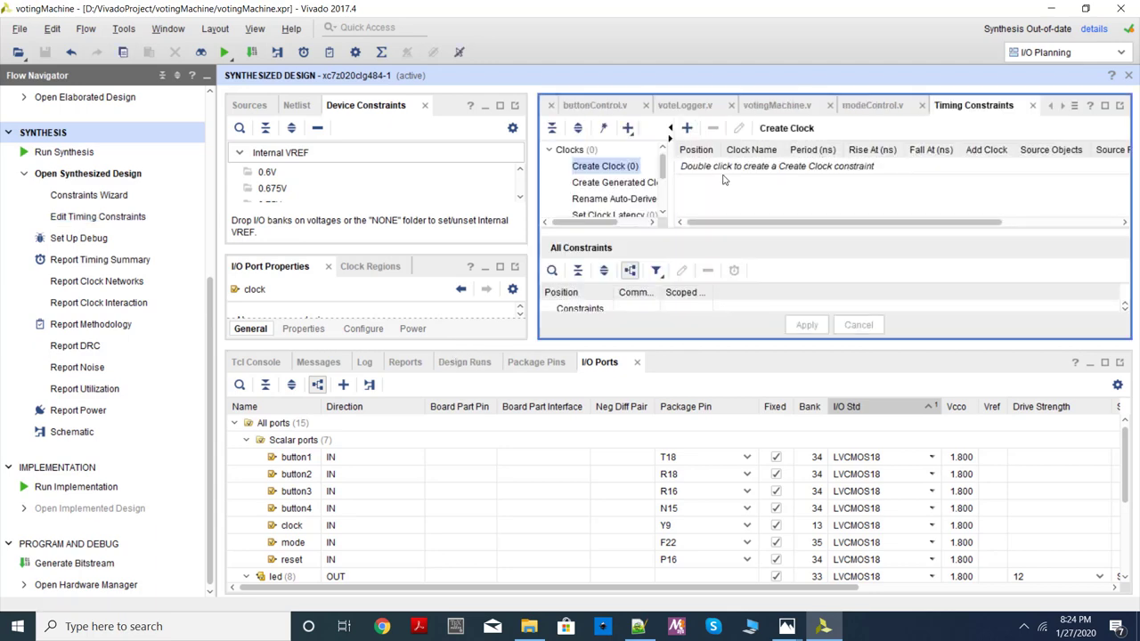
pyautogui.doubleClick(724, 177)
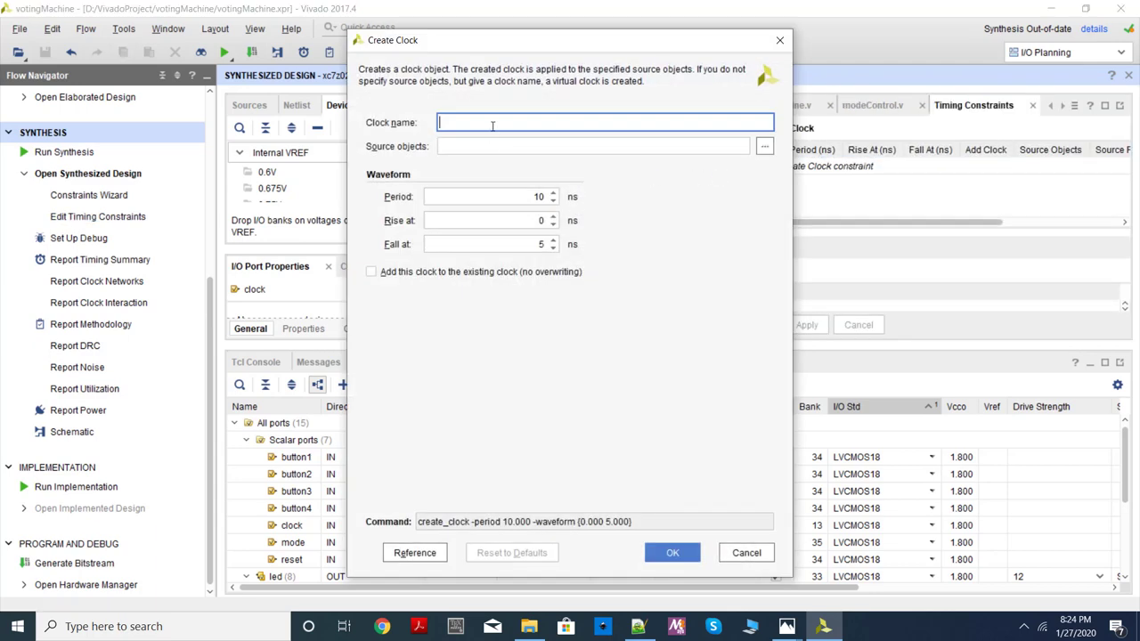
pyautogui.write('clock')
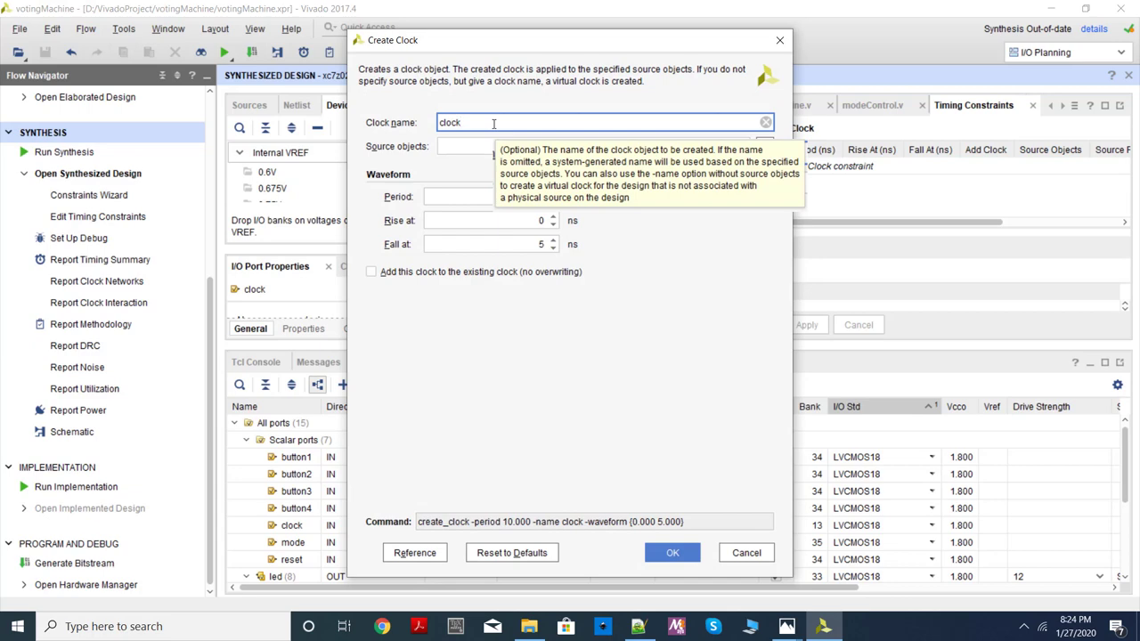
pyautogui.click(469, 146)
pyautogui.write('clock')
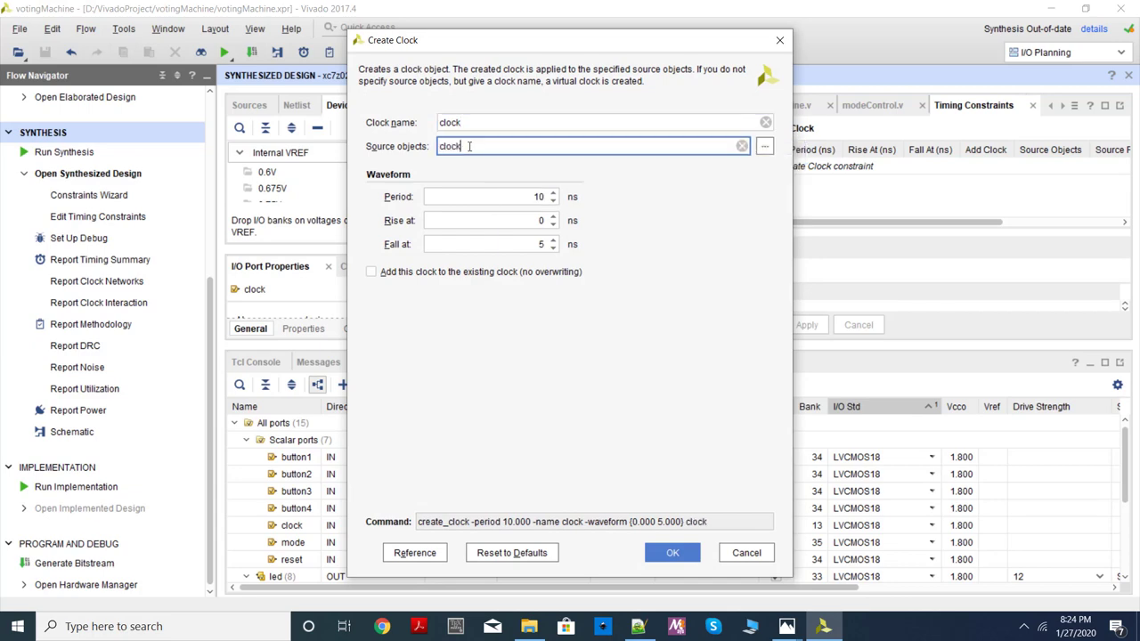
pyautogui.click(670, 554)
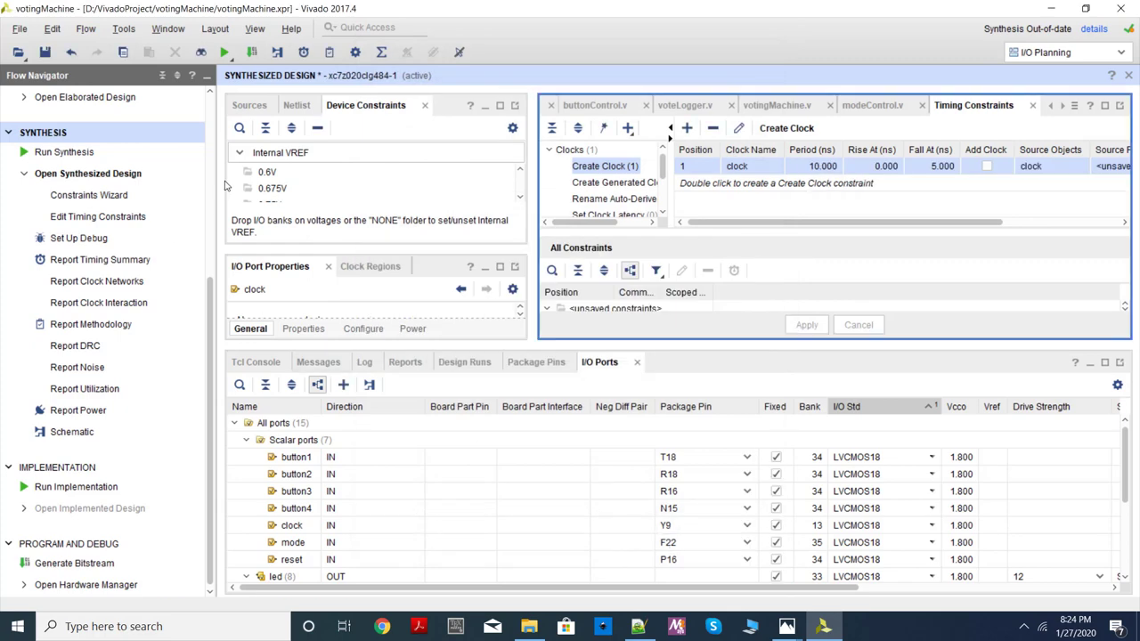
# Step: Show the project's source hierarchy and save the new clock constraint to the target constraints file
pyautogui.click(248, 107)
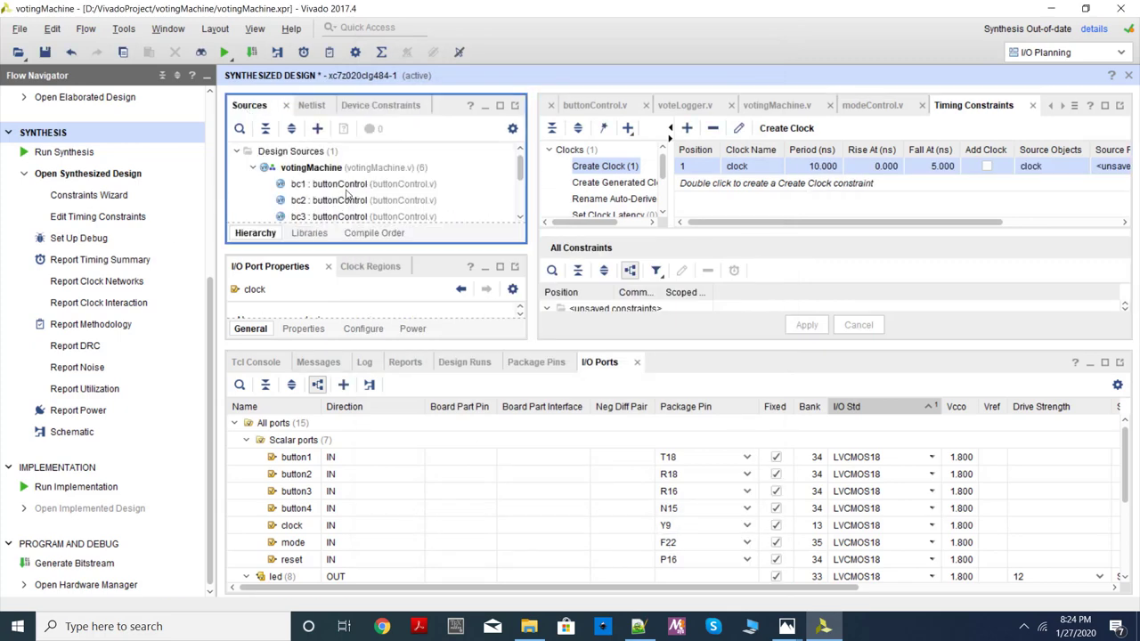
pyautogui.scroll(-3, 346, 194)
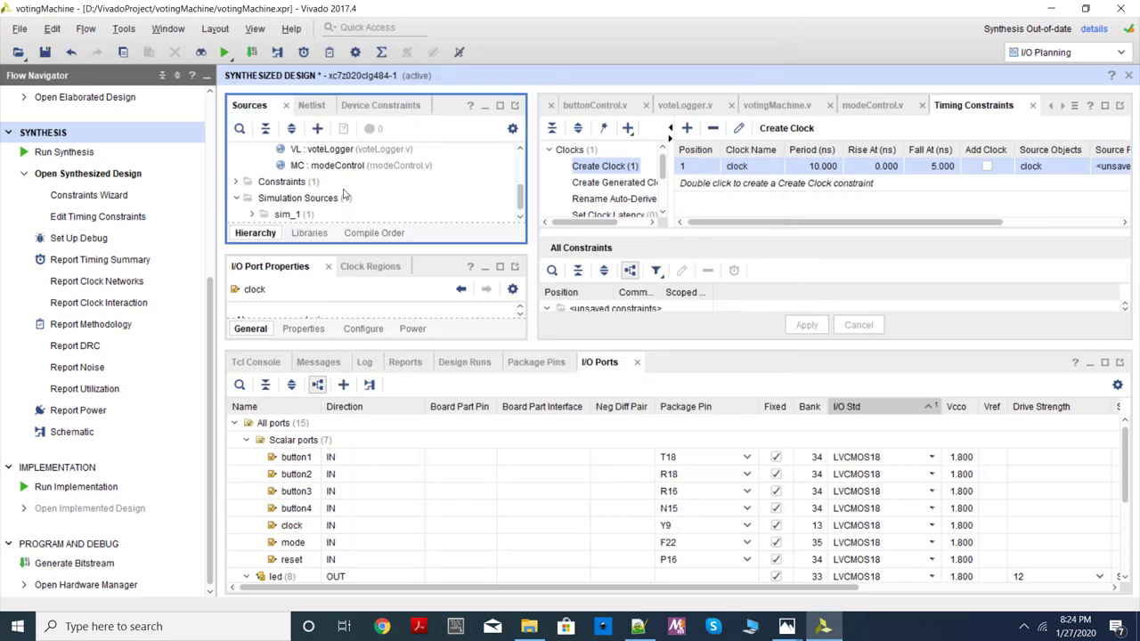
pyautogui.click(46, 53)
pyautogui.click(728, 365)
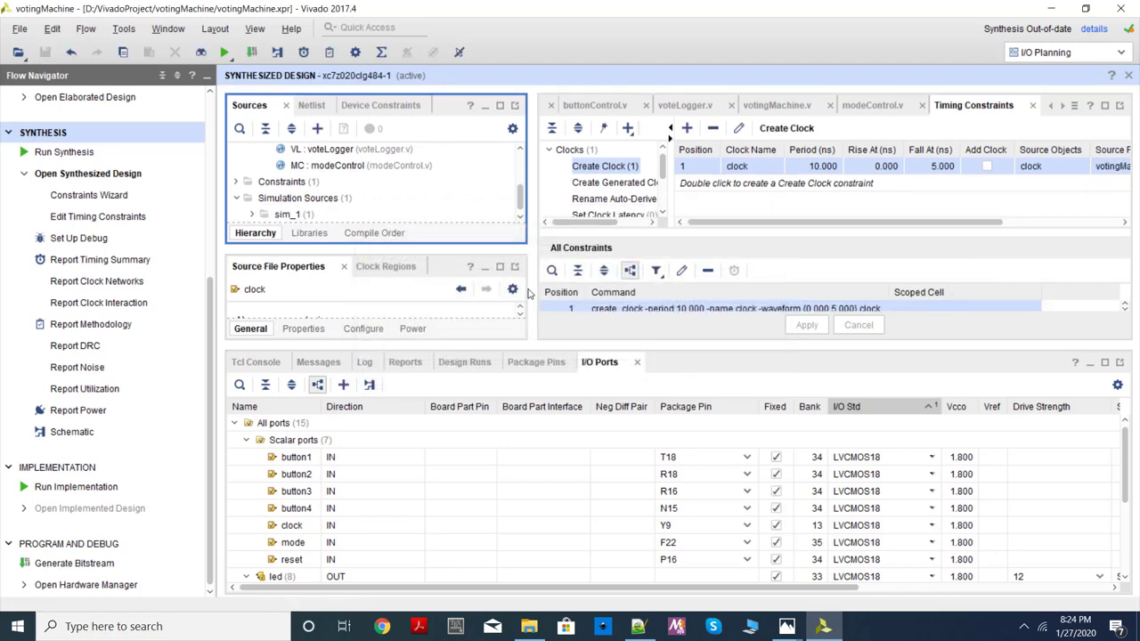
# Step: Open votingMachine.xdc from constrs_1 in a taller editor and review its package pin and I/O standard constraints
pyautogui.click(237, 182)
pyautogui.doubleClick(316, 215)
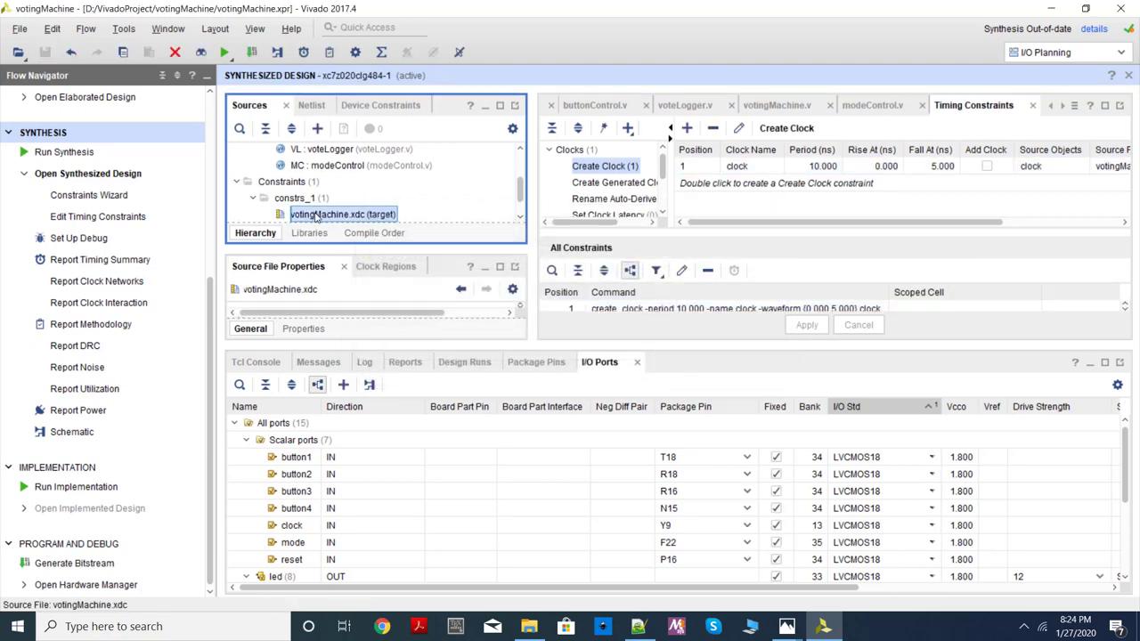
pyautogui.moveTo(806, 348); pyautogui.dragTo(784, 441)
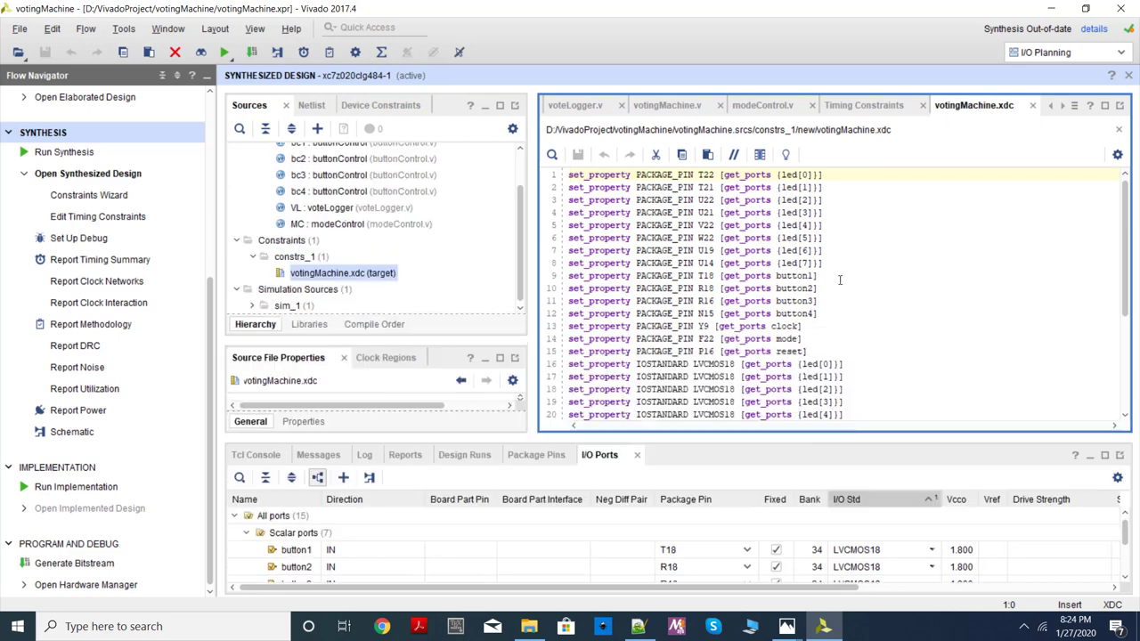
pyautogui.scroll(-4, 840, 294)
pyautogui.scroll(3, 842, 303)
pyautogui.scroll(1, 841, 306)
# Step: Force the out-of-date synth_1 synthesis run to be up-to-date
pyautogui.click(459, 456)
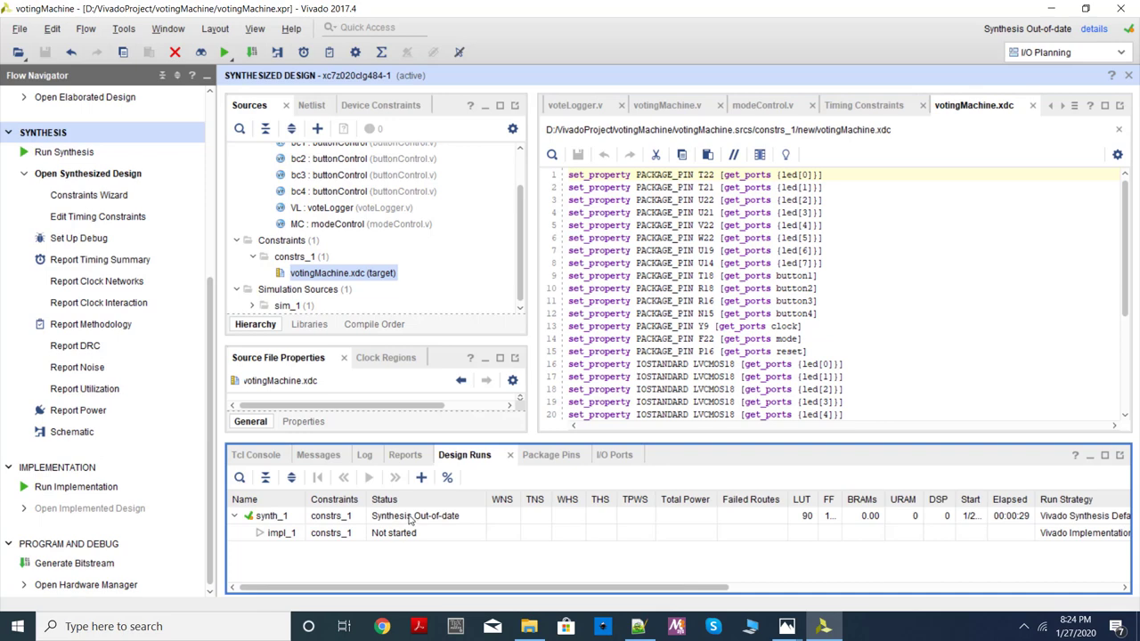
pyautogui.rightClick(410, 518)
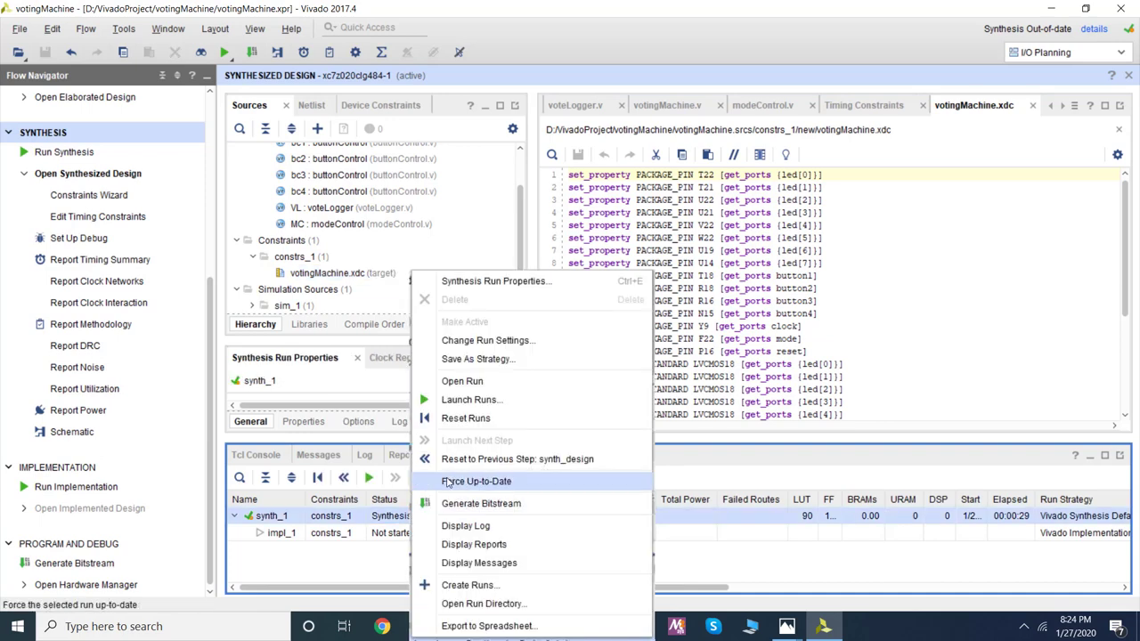
pyautogui.click(476, 481)
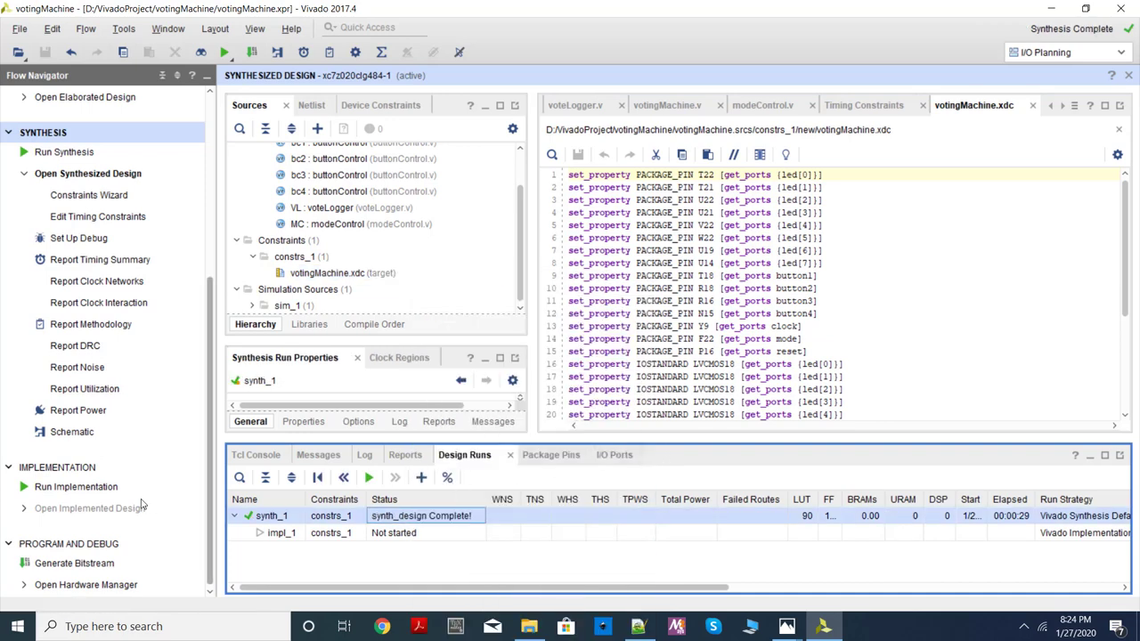
# Step: Generate the bitstream, agreeing to launch implementation first with the offered run settings
pyautogui.click(75, 562)
pyautogui.click(680, 353)
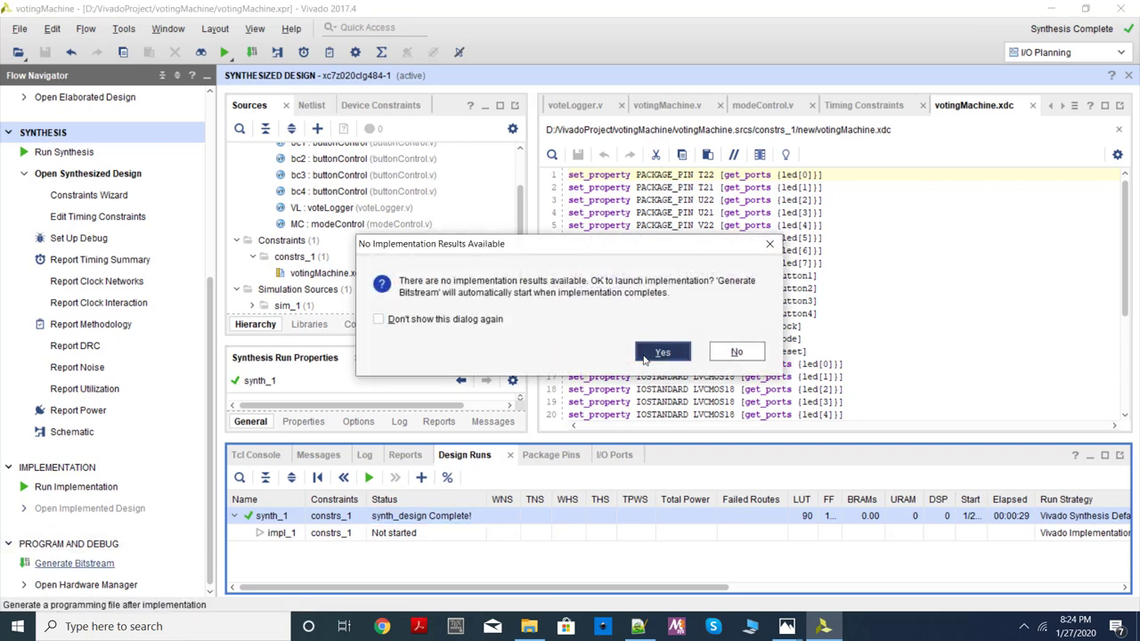
pyautogui.click(623, 416)
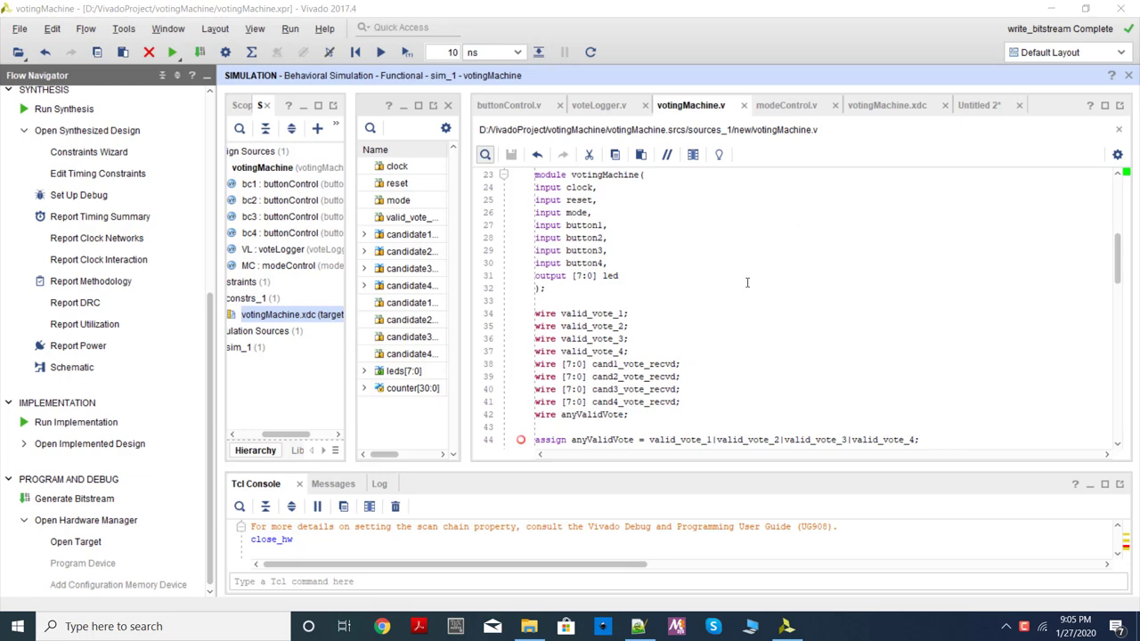
# Step: Examine the anyValidVote assignment in votingMachine.v and highlight where that signal is used
pyautogui.scroll(-2, 747, 282)
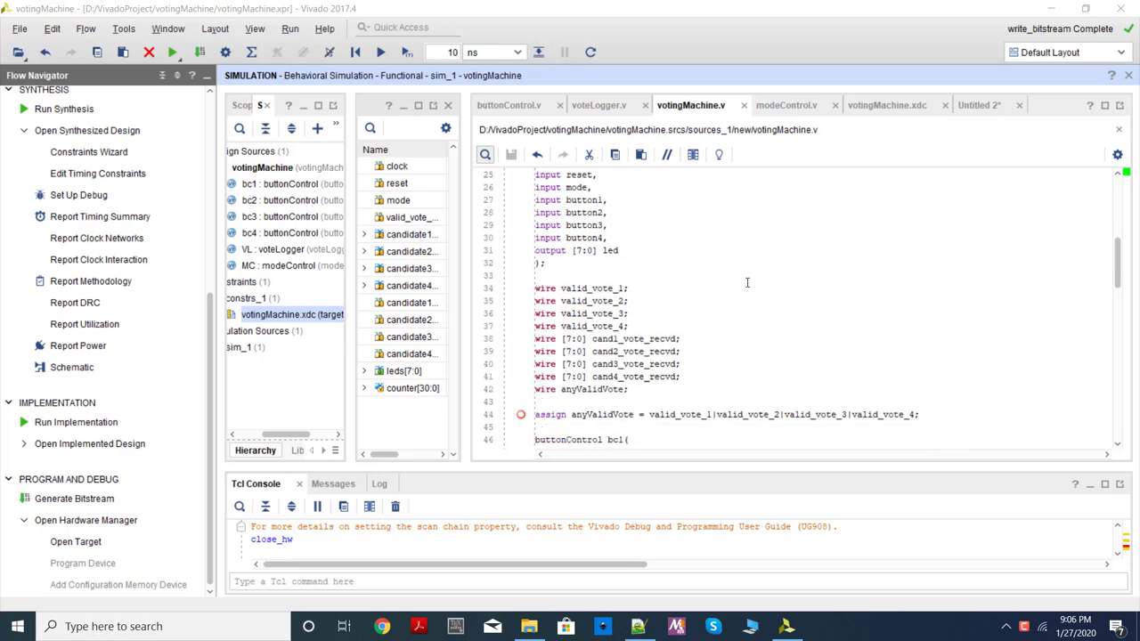
pyautogui.doubleClick(601, 389)
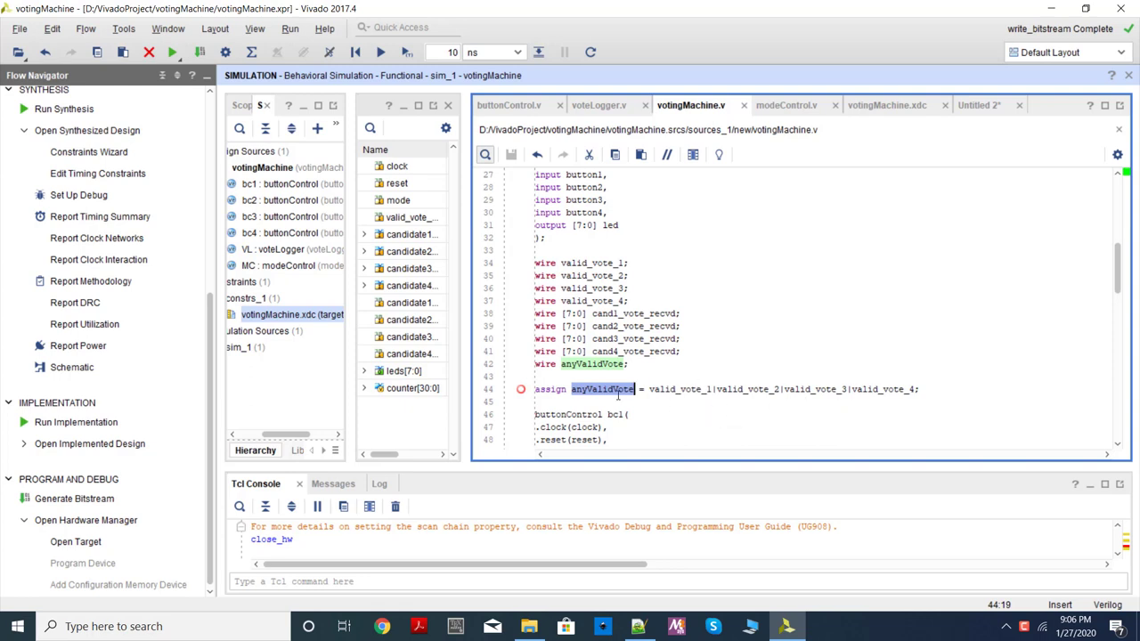
# Step: Examine where anyValidVote and the individual vote signals connect in the buttonControl, voteLogger and modeControl instances of votingMachine.v
pyautogui.scroll(-18, 623, 389)
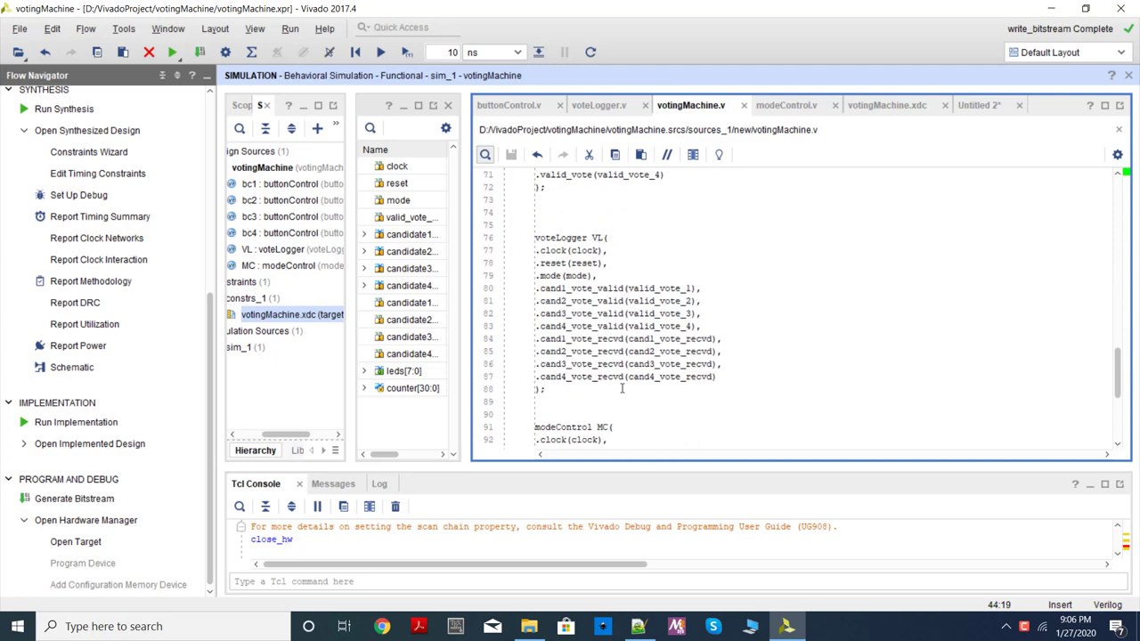
pyautogui.scroll(-2, 622, 389)
pyautogui.scroll(20, 621, 389)
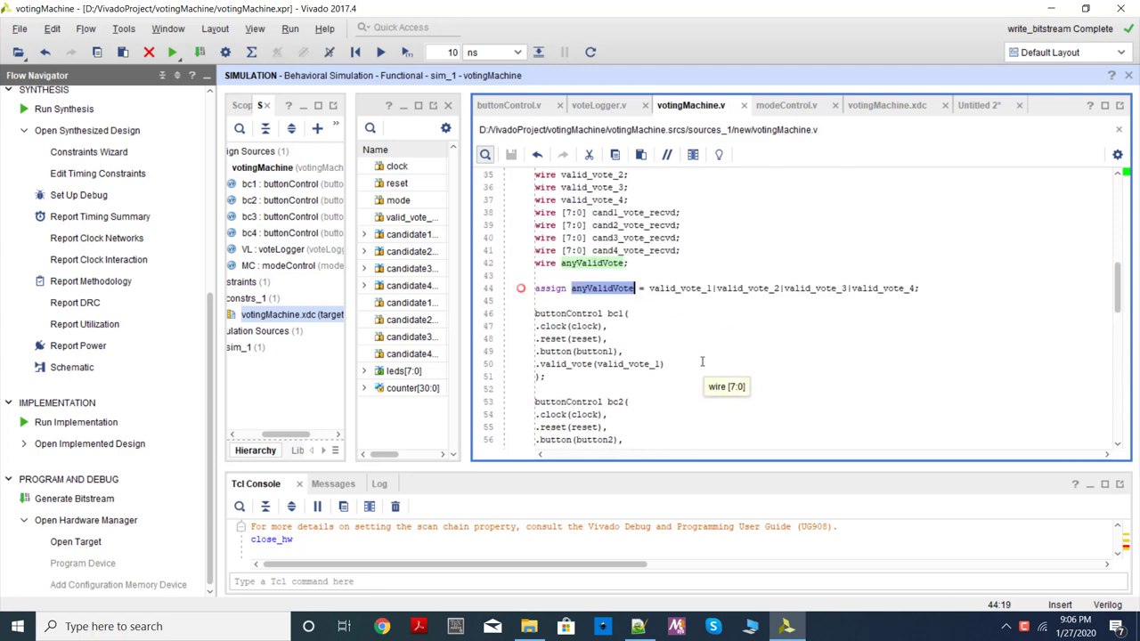
pyautogui.scroll(-3, 588, 415)
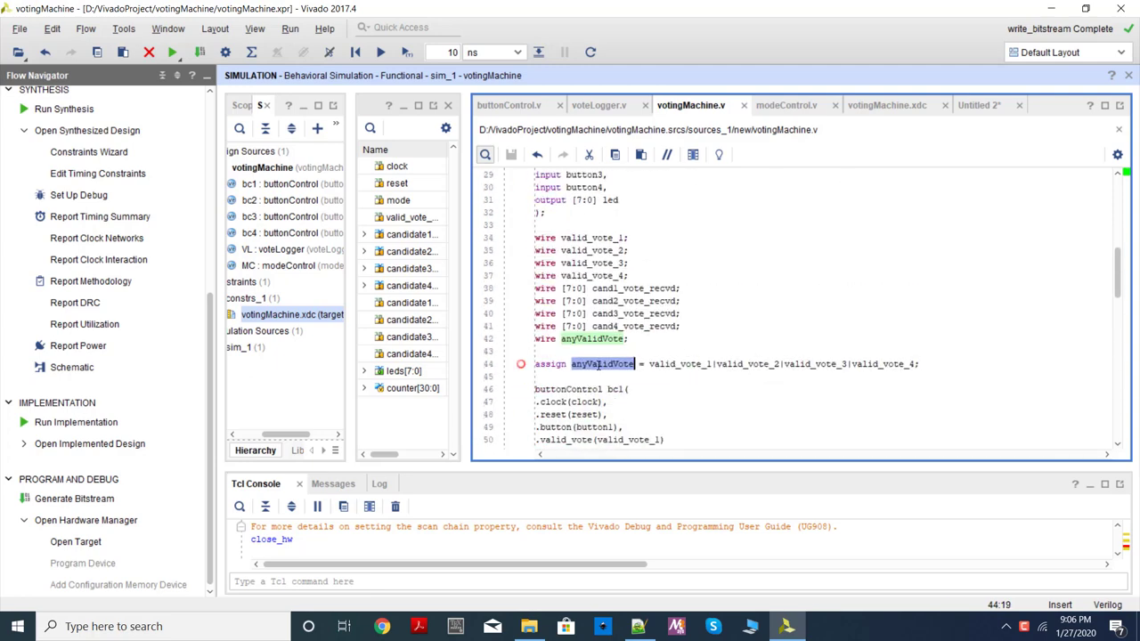
pyautogui.scroll(-17, 598, 364)
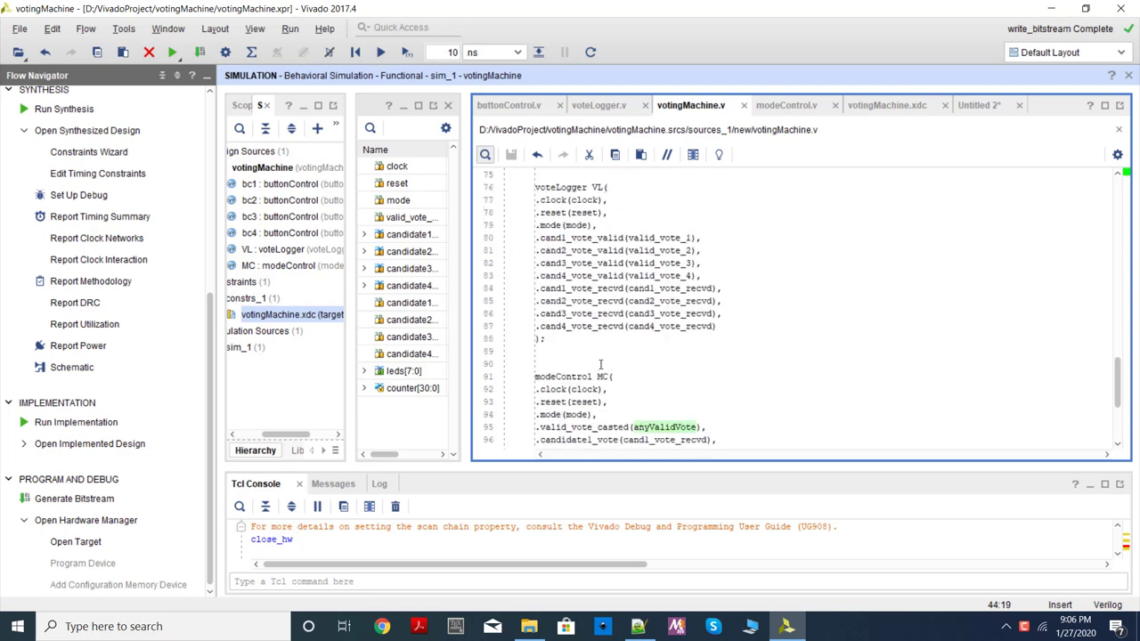
pyautogui.scroll(-2, 614, 348)
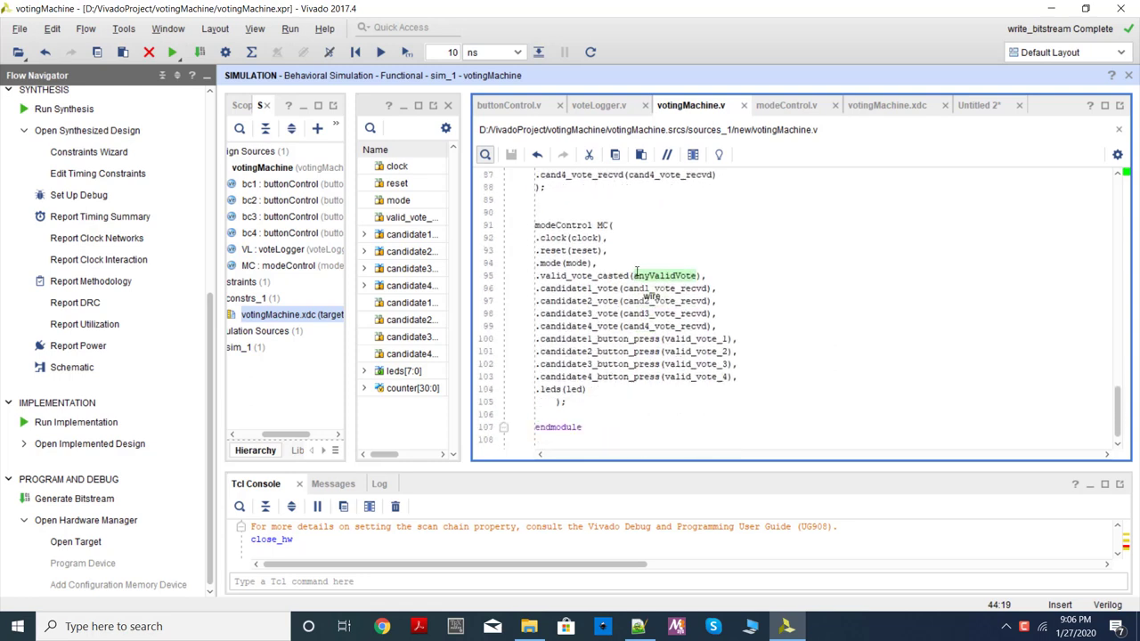
pyautogui.moveTo(639, 273)
pyautogui.scroll(6, 659, 274)
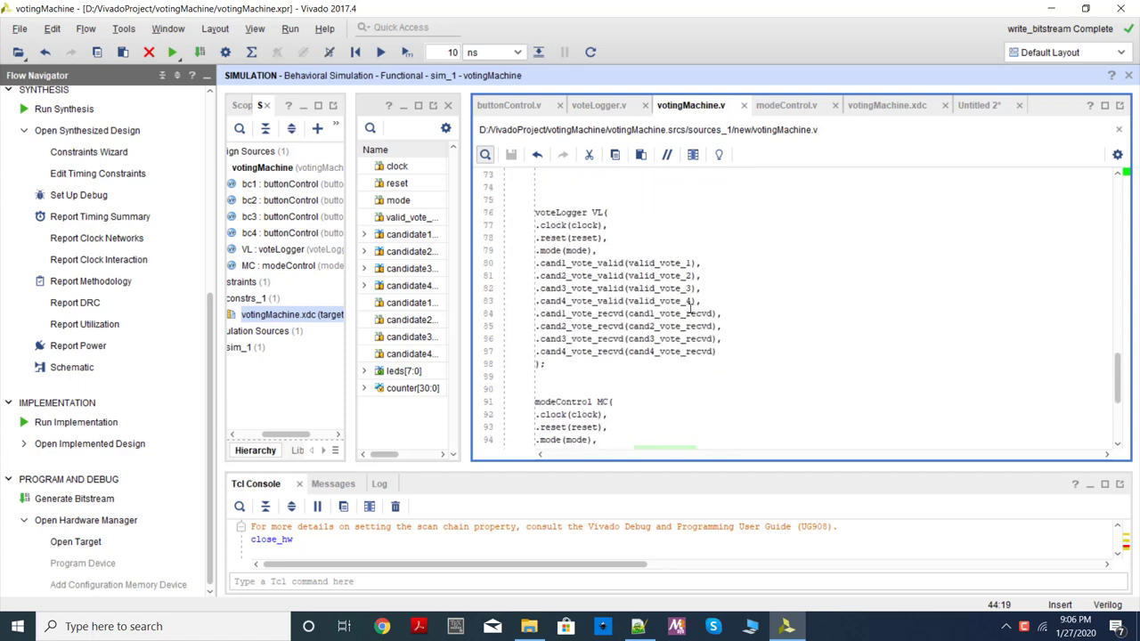
# Step: Undo the last few edits in votingMachine.v, back to the button connection of instance bc3
pyautogui.click(696, 277)
pyautogui.hotkey('ctrl', 'z')
pyautogui.hotkey('ctrl', 'z')
pyautogui.hotkey('ctrl', 'z')
pyautogui.hotkey('ctrl', 'z')
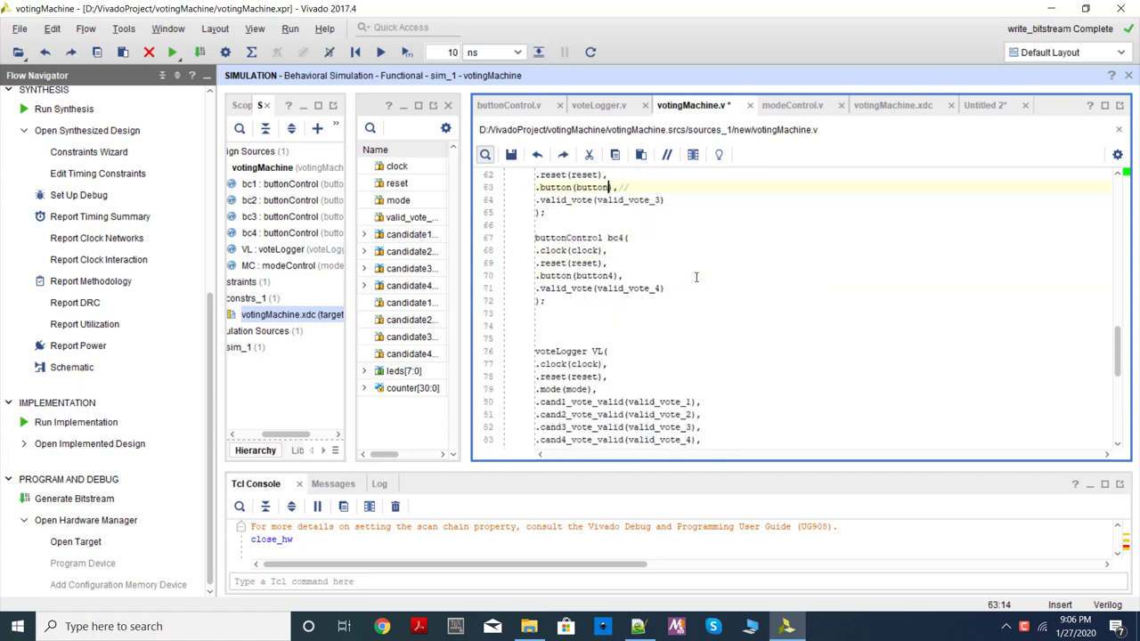
# Step: Connect the button port of instance bc3 to button3 and save votingMachine.v
pyautogui.scroll(1, 696, 277)
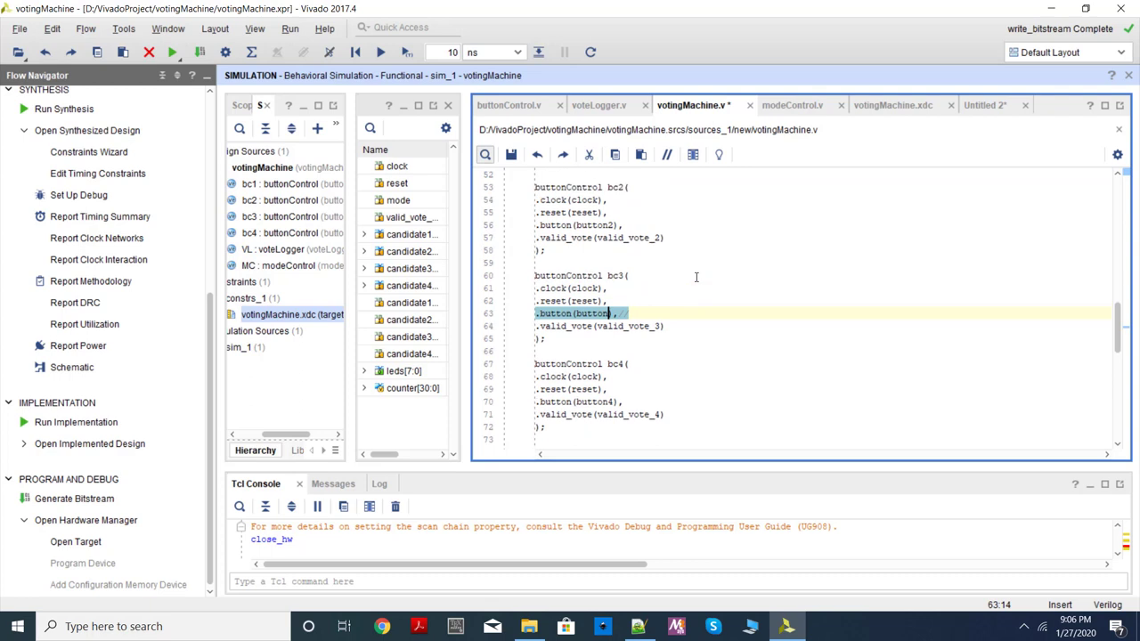
pyautogui.write('4')
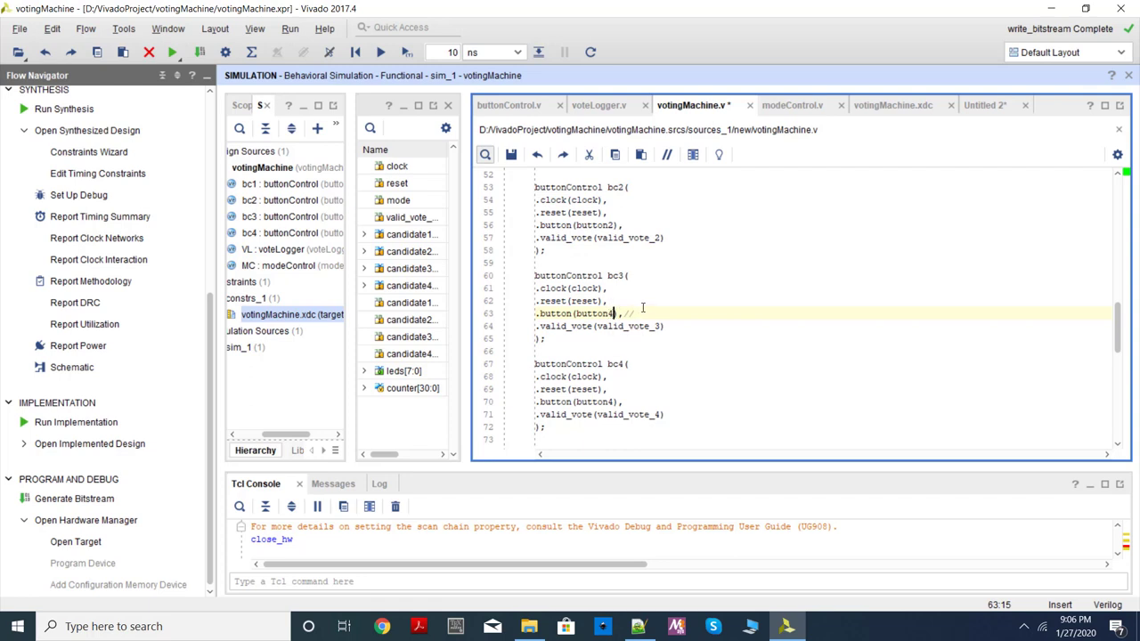
pyautogui.press('BackSpace')
pyautogui.write('3')
pyautogui.hotkey('ctrl', 's')
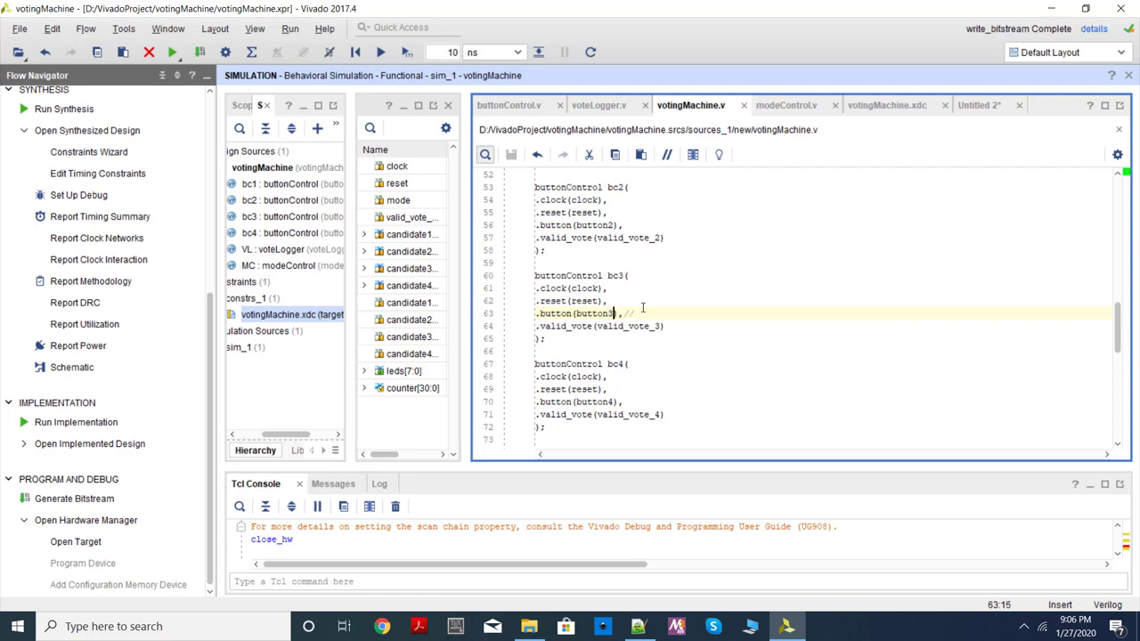